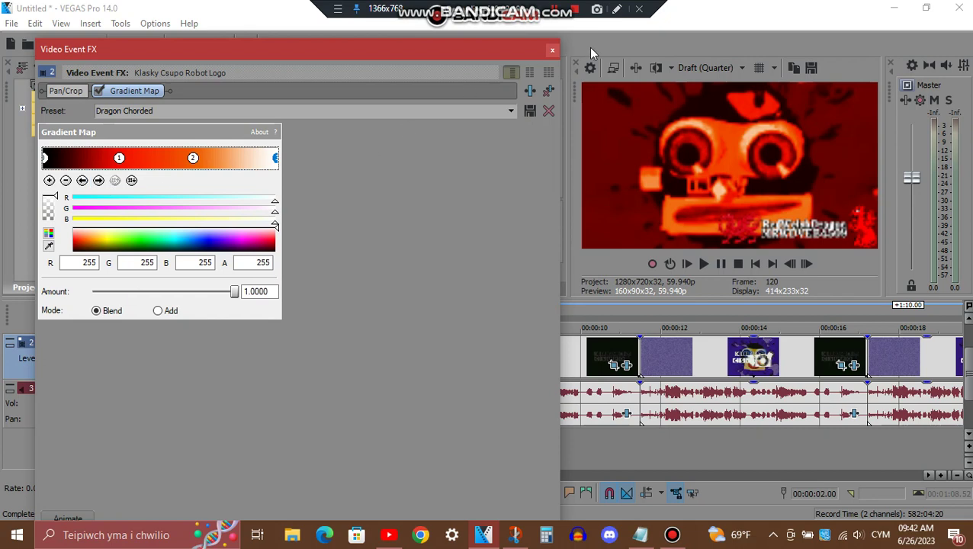
Close the first clip's video effects and examine its audio event's Vocodex settings down to the carrier waveform and chord keys.
{"action": "left_click", "coordinate": [553, 52]}
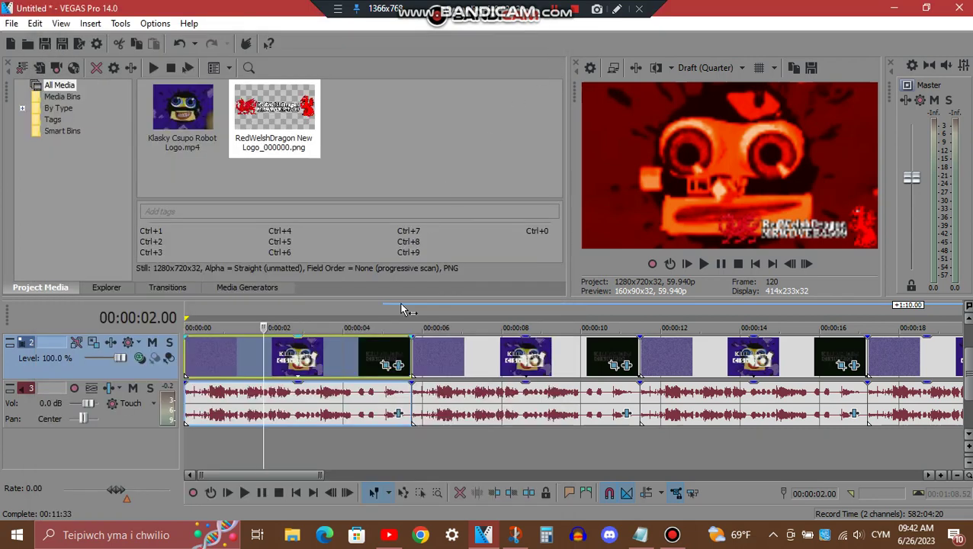
{"action": "left_click", "coordinate": [398, 413]}
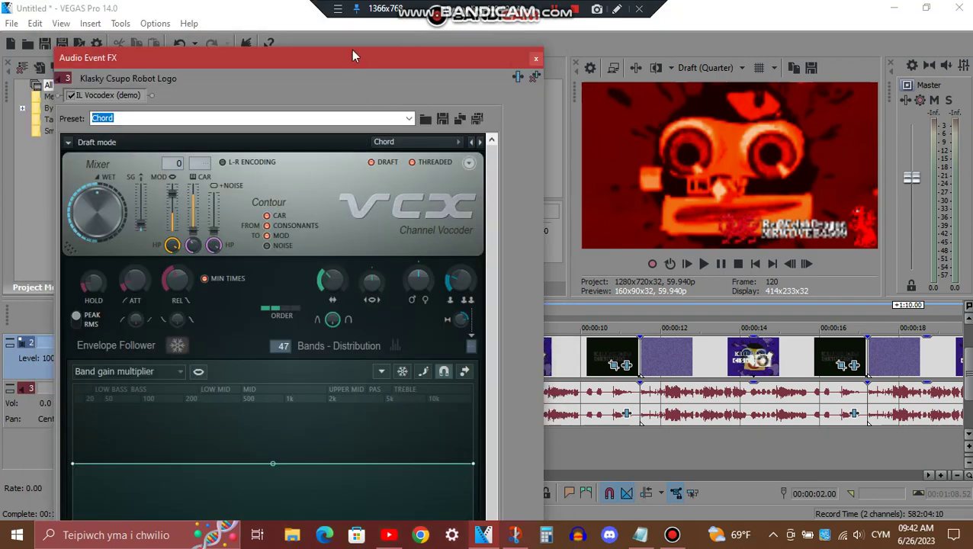
{"action": "mouse_move", "coordinate": [347, 52]}
{"action": "left_mouse_down"}
{"action": "mouse_move", "coordinate": [345, 44]}
{"action": "mouse_move", "coordinate": [354, 261]}
{"action": "mouse_move", "coordinate": [343, 52]}
{"action": "left_mouse_up"}
{"action": "left_click_drag", "start_coordinate": [482, 207], "coordinate": [492, 324]}
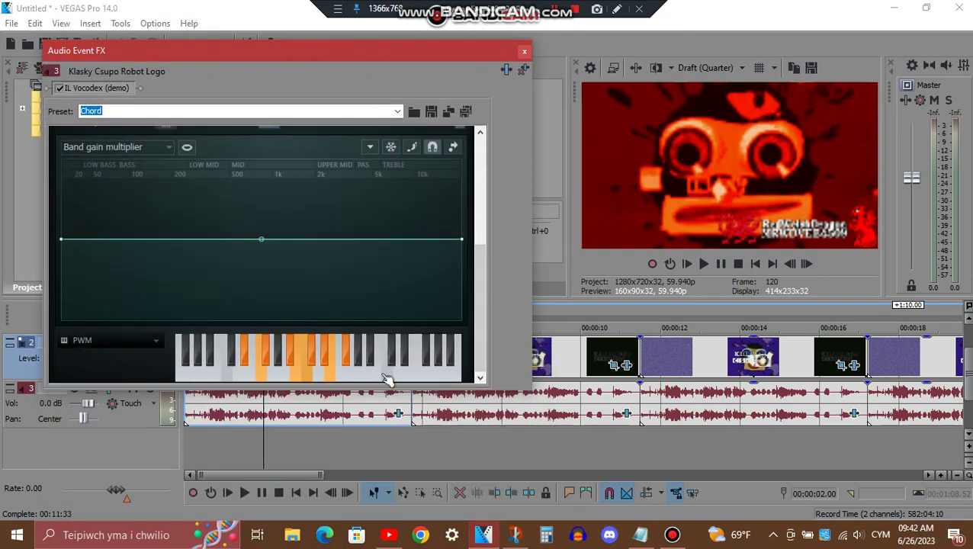
{"action": "left_click", "coordinate": [524, 51]}
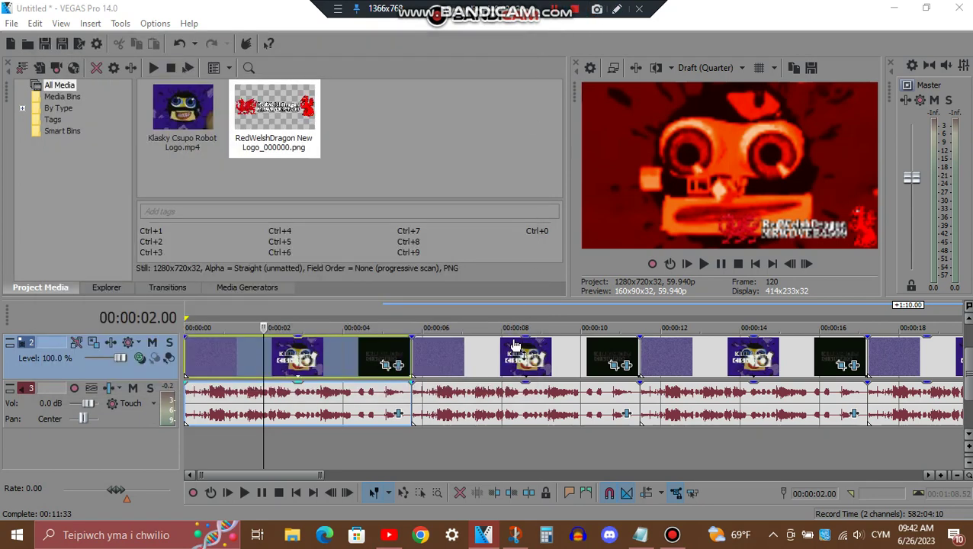
Inspect the second clip's Gradient Map preset, stepping through each gradient point's colour values up to the last point.
{"action": "left_click", "coordinate": [495, 396]}
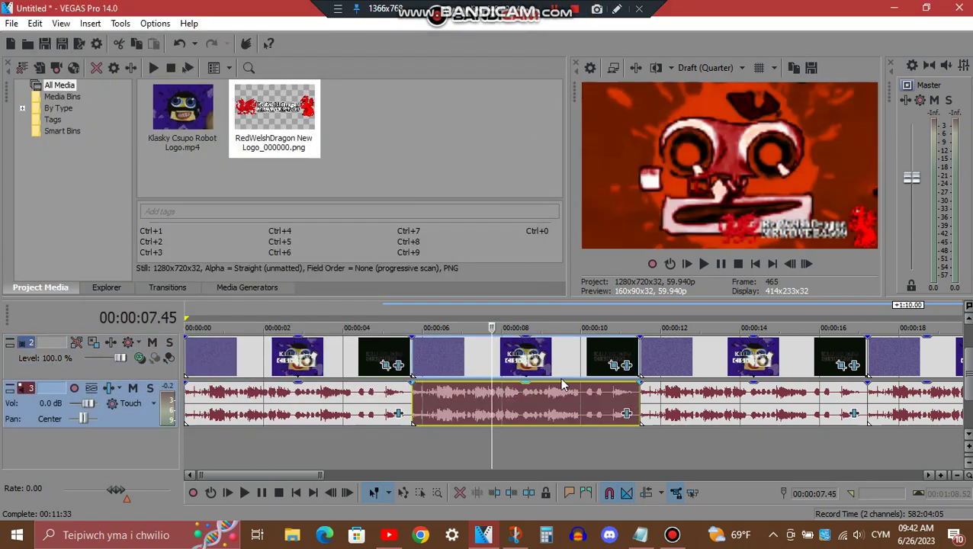
{"action": "left_click", "coordinate": [626, 366]}
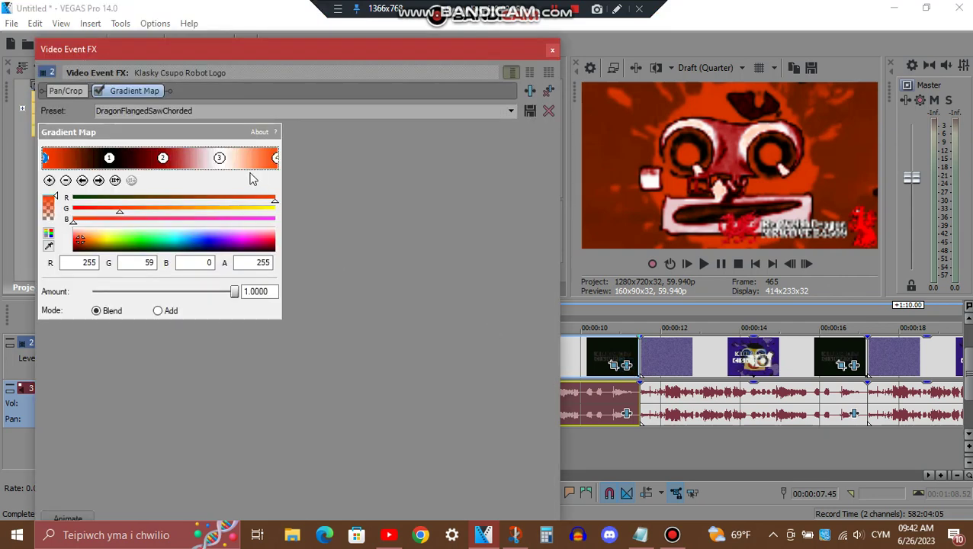
{"action": "left_click", "coordinate": [98, 180]}
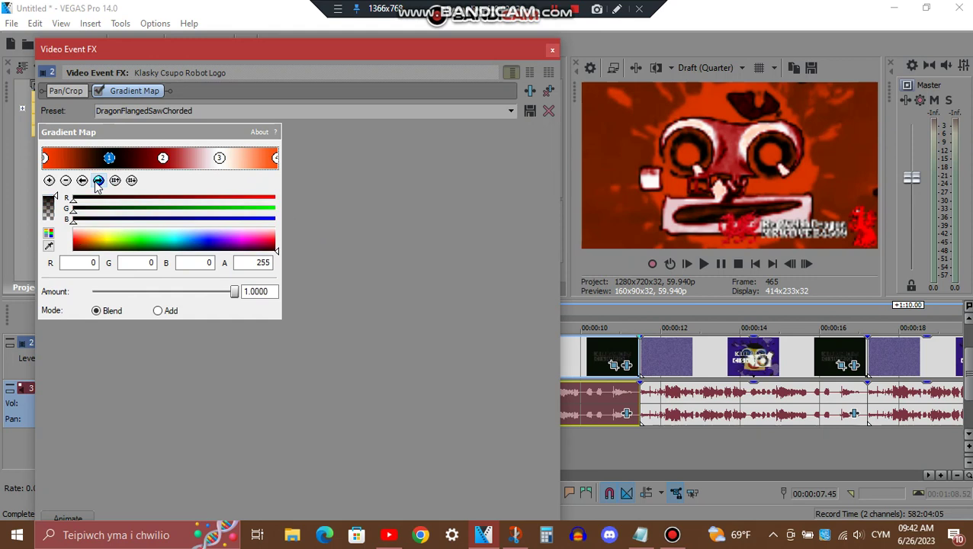
{"action": "left_click", "coordinate": [97, 181]}
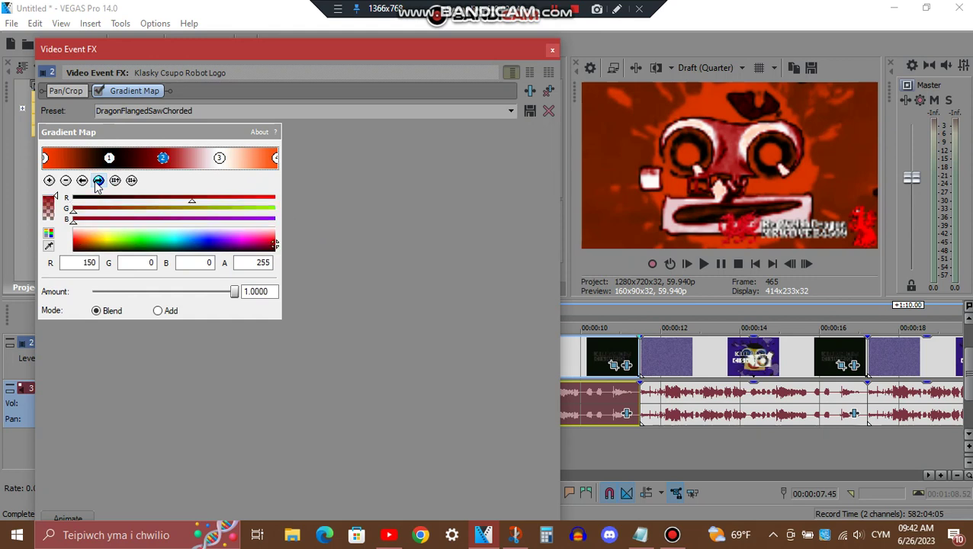
{"action": "left_click", "coordinate": [97, 181]}
{"action": "left_click", "coordinate": [98, 180]}
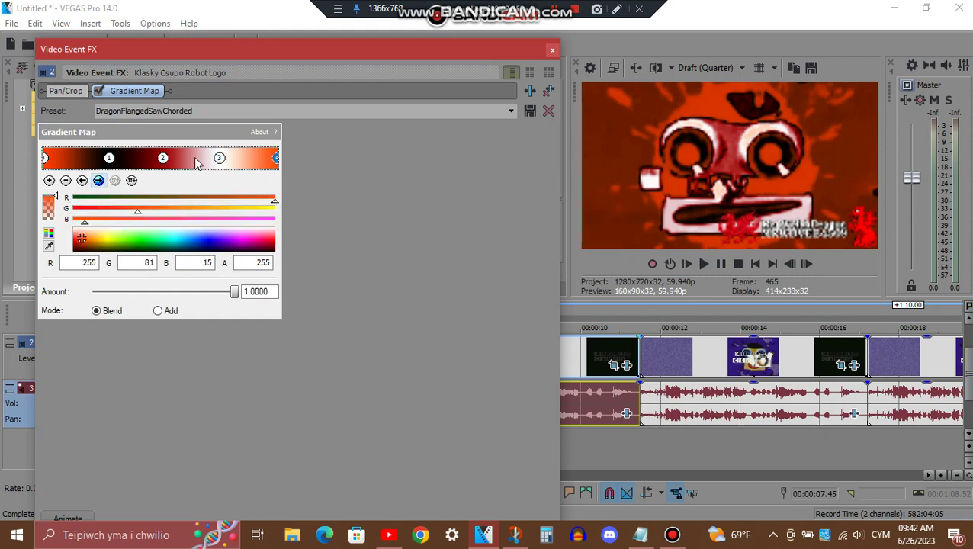
{"action": "left_click", "coordinate": [553, 50]}
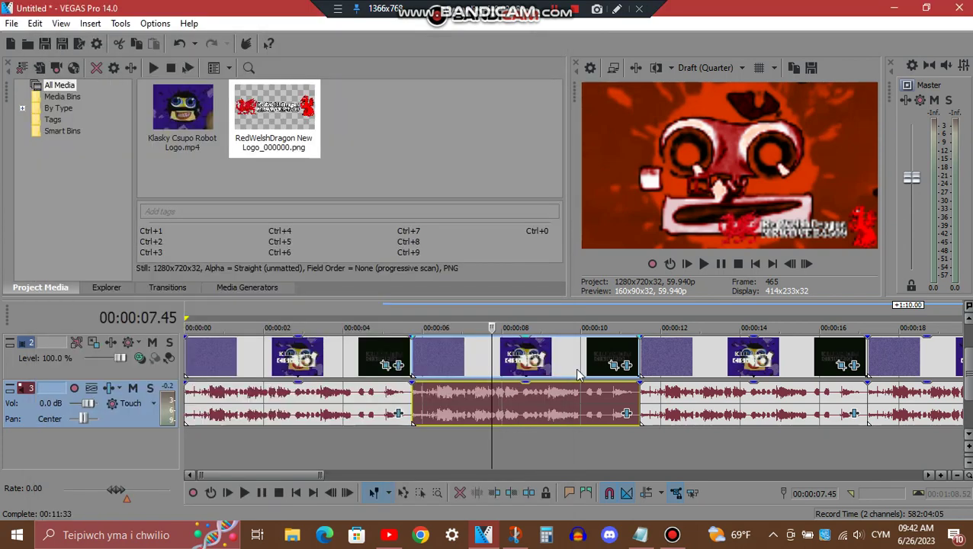
Examine the Vocodex settings on the second clip's audio event, including the carrier waveform and highlighted chord keys.
{"action": "left_click", "coordinate": [626, 414]}
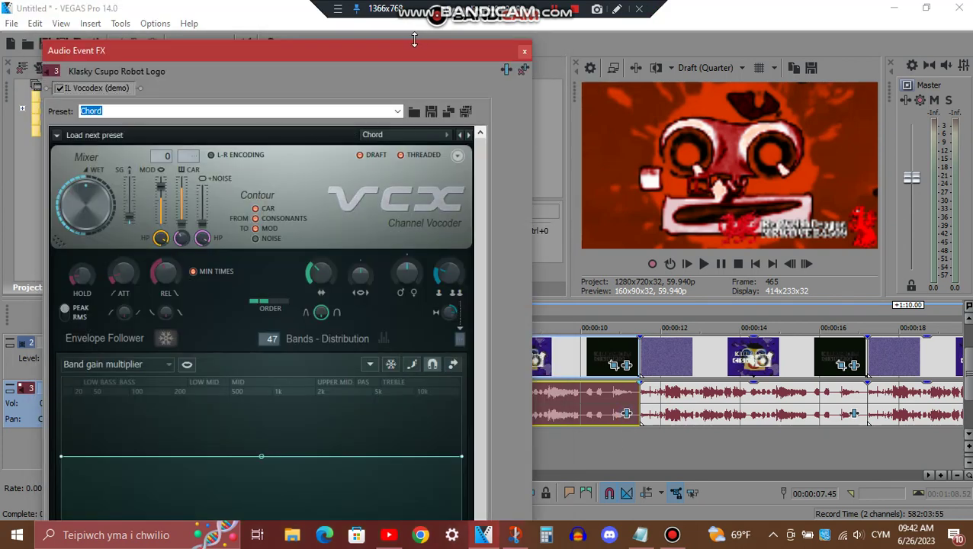
{"action": "left_click_drag", "start_coordinate": [412, 47], "coordinate": [473, 40]}
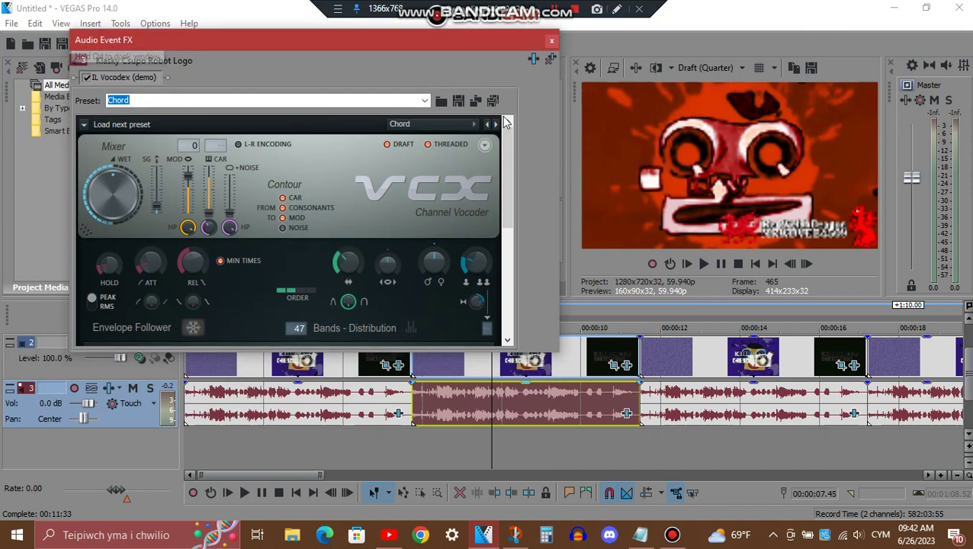
{"action": "left_click_drag", "start_coordinate": [507, 192], "coordinate": [518, 339]}
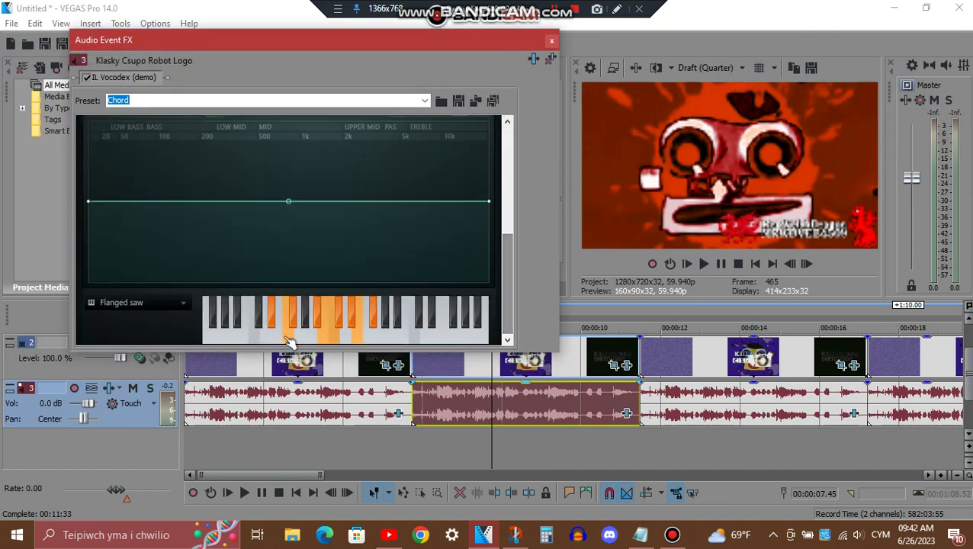
{"action": "left_click", "coordinate": [551, 41]}
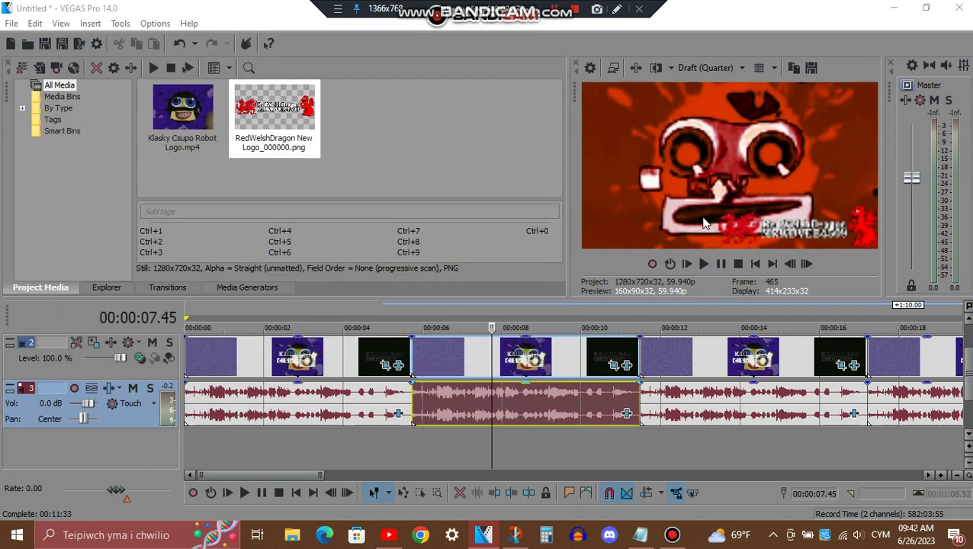
Inspect the third clip's Gradient Map preset and the RGB values of each gradient point in sequence.
{"action": "left_click", "coordinate": [928, 475]}
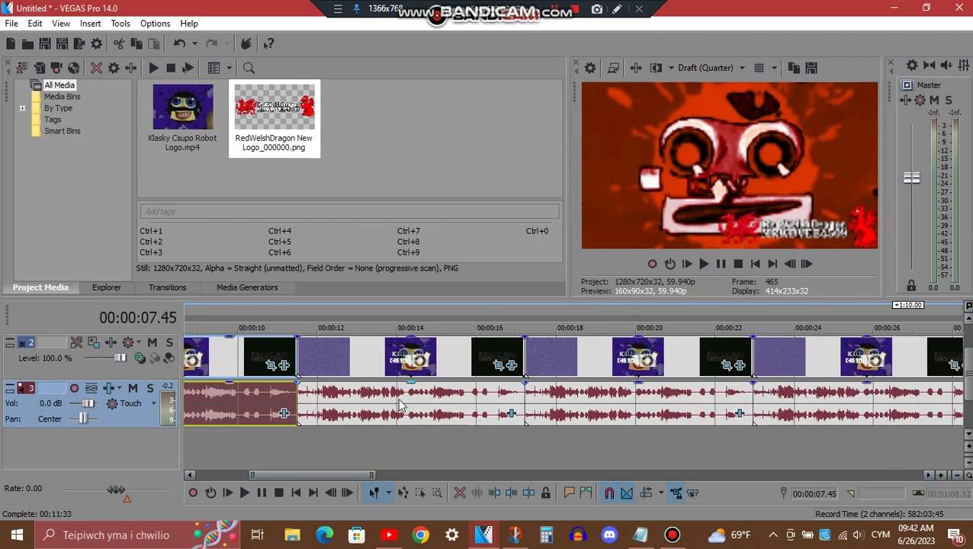
{"action": "left_click", "coordinate": [399, 392]}
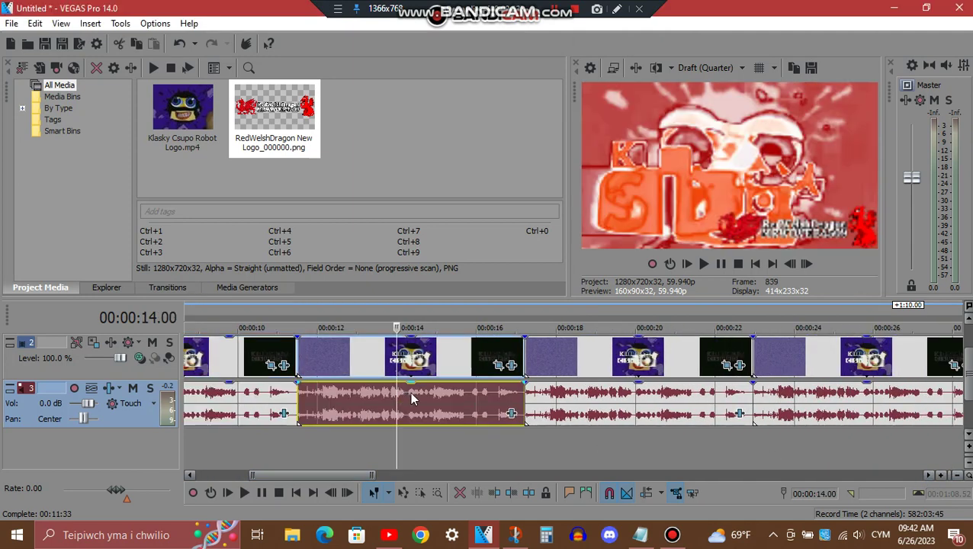
{"action": "left_click", "coordinate": [511, 367]}
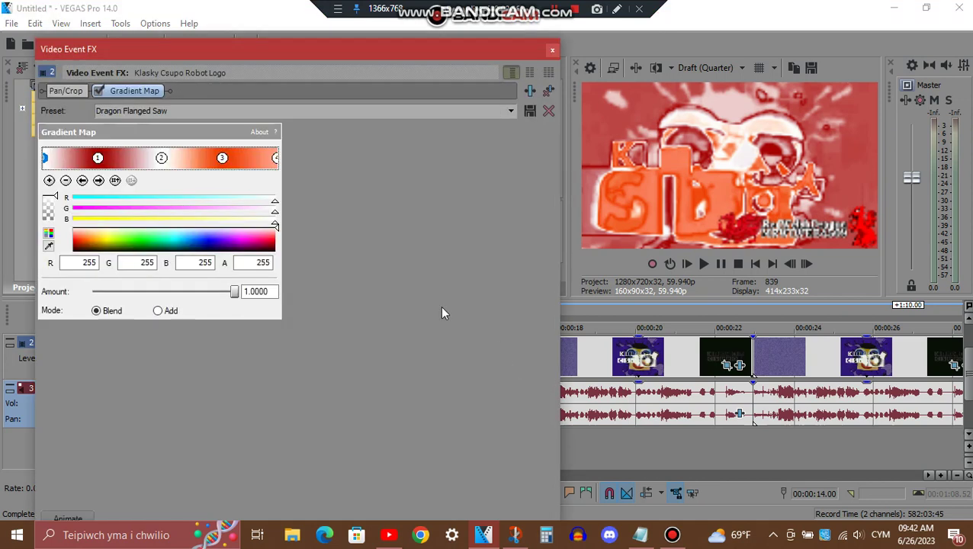
{"action": "left_click", "coordinate": [98, 180]}
{"action": "left_click", "coordinate": [98, 180]}
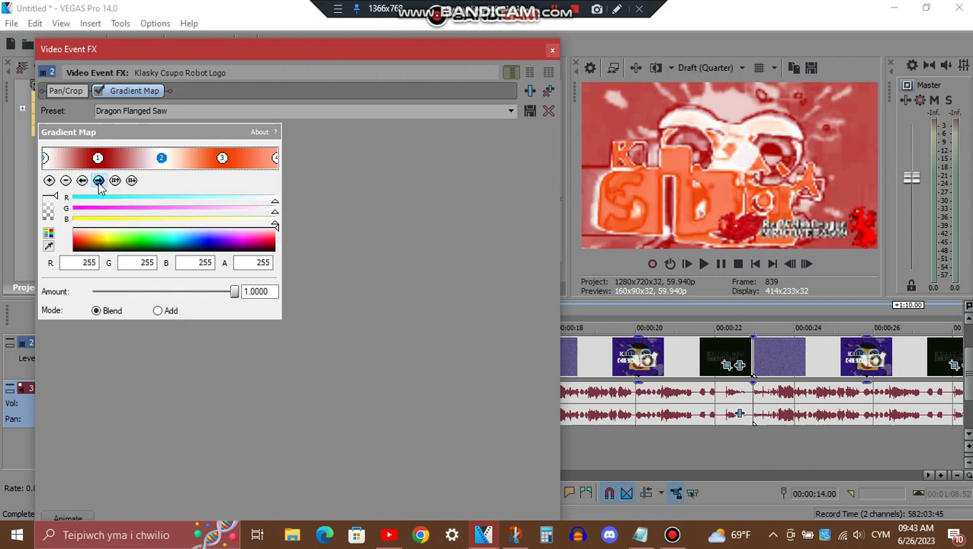
{"action": "left_click", "coordinate": [99, 181]}
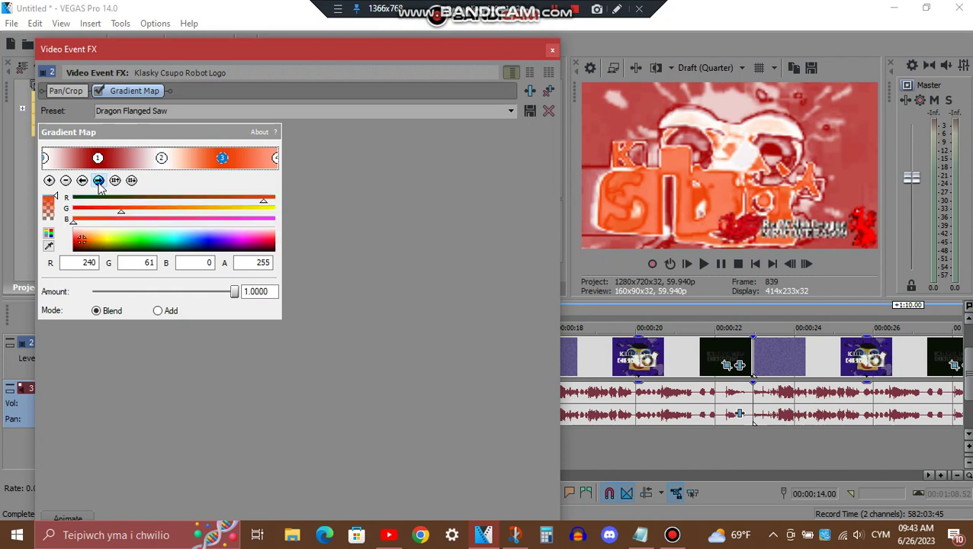
{"action": "left_click", "coordinate": [99, 180]}
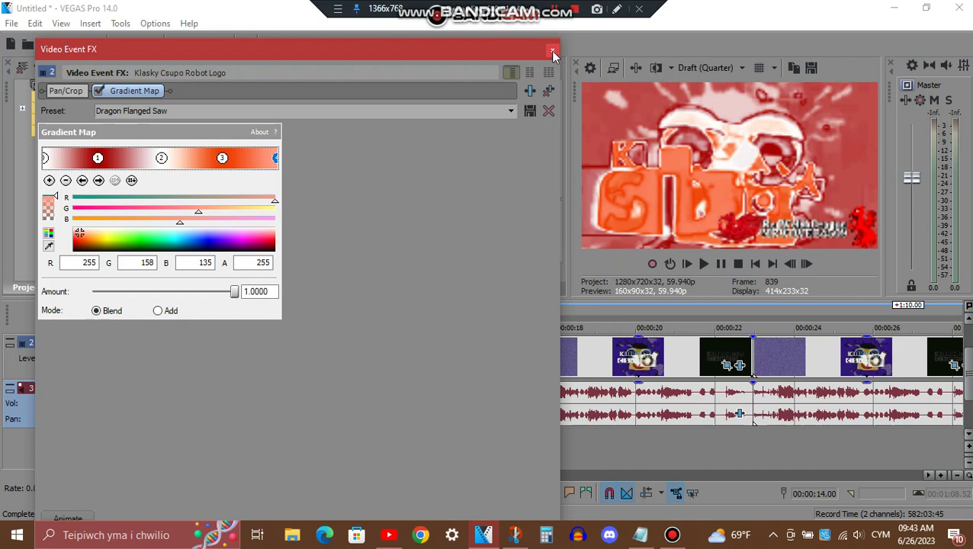
{"action": "left_click", "coordinate": [554, 54]}
Review the third clip's audio event effect, checking the Vocodex knobs, carrier waveform and chord keys.
{"action": "left_click", "coordinate": [511, 408]}
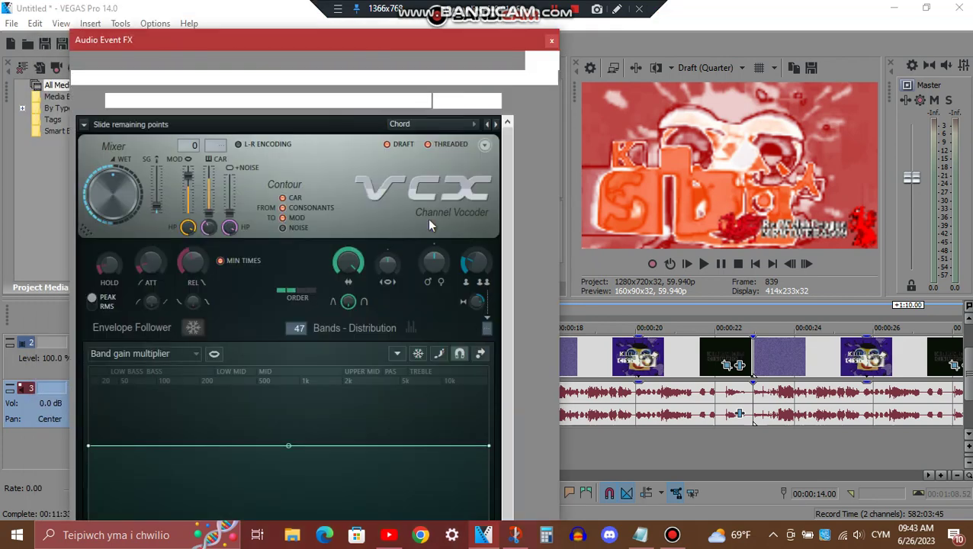
{"action": "mouse_move", "coordinate": [369, 43]}
{"action": "left_mouse_down"}
{"action": "mouse_move", "coordinate": [374, 282]}
{"action": "mouse_move", "coordinate": [366, 43]}
{"action": "left_mouse_up"}
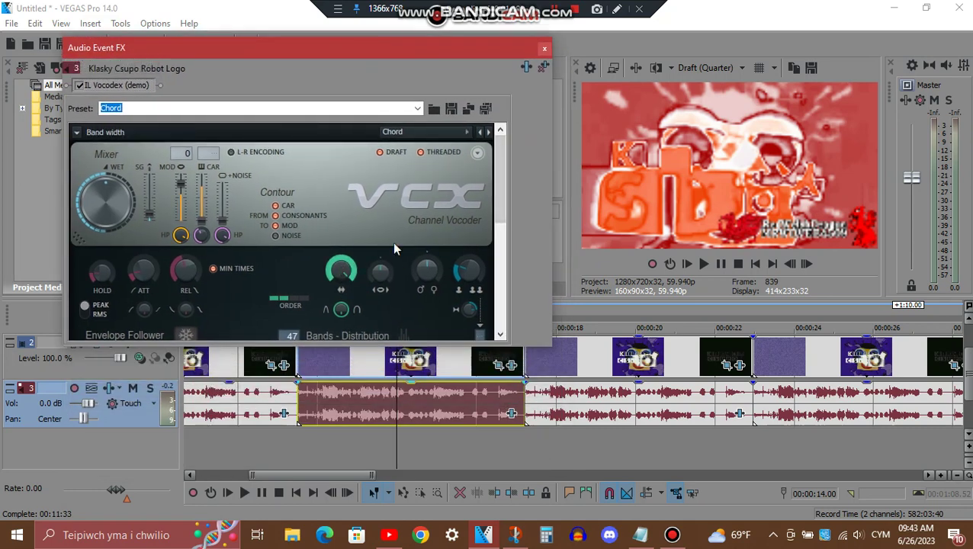
{"action": "left_click_drag", "start_coordinate": [500, 170], "coordinate": [504, 307]}
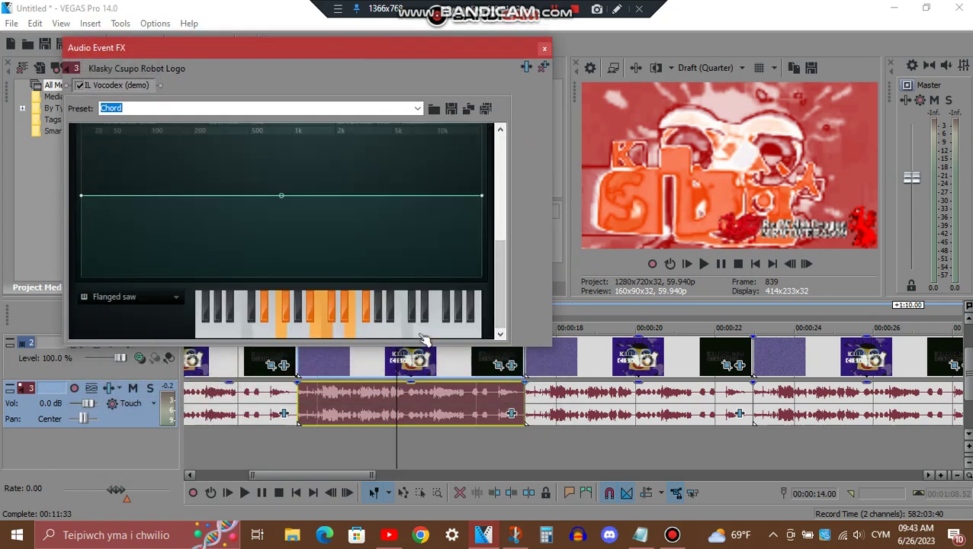
{"action": "left_click", "coordinate": [545, 48]}
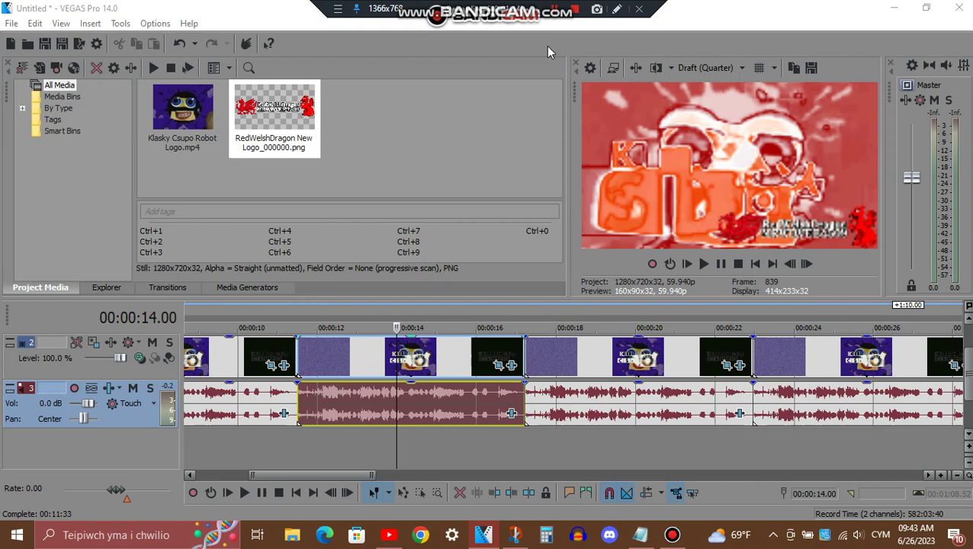
Inspect the fourth clip's Gradient Map preset, going through the colour values of all its gradient points.
{"action": "left_click", "coordinate": [605, 397]}
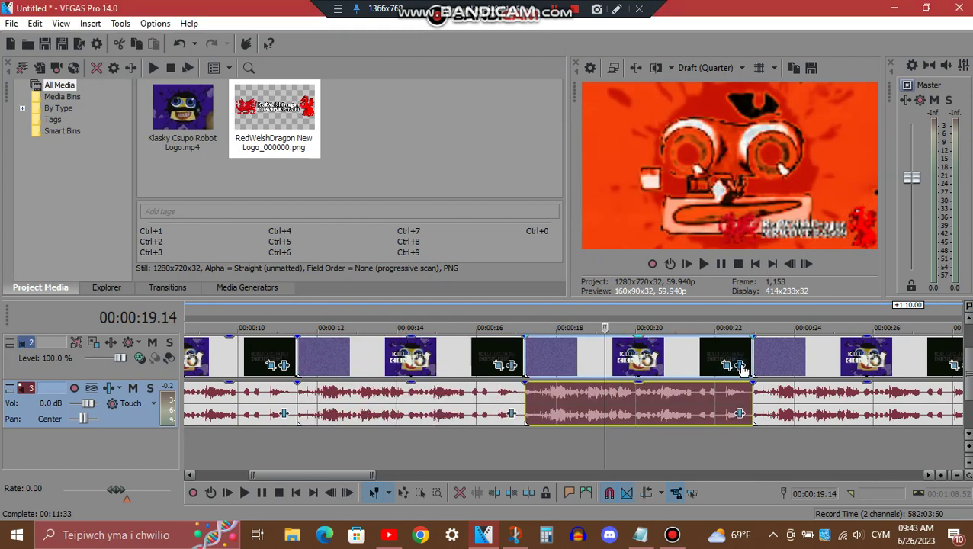
{"action": "left_click", "coordinate": [739, 366]}
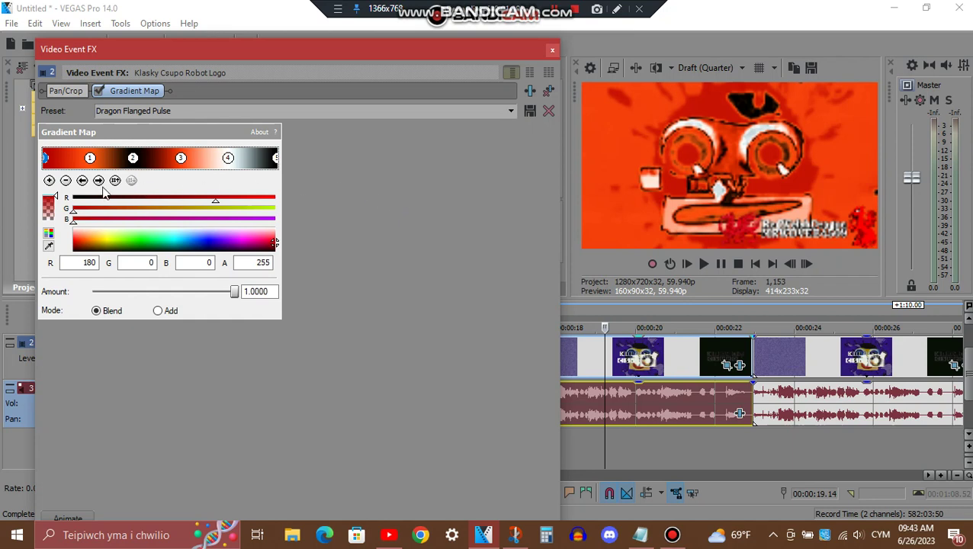
{"action": "left_click", "coordinate": [98, 181]}
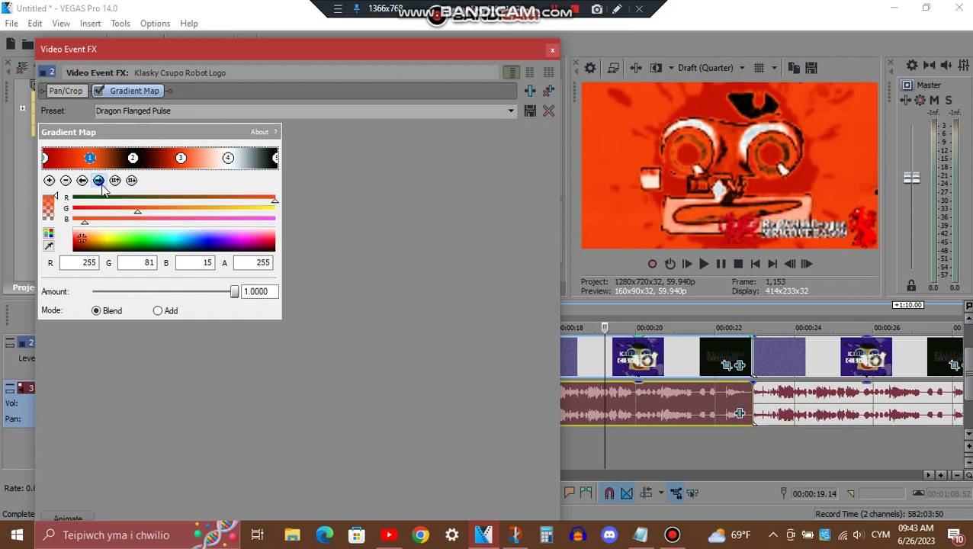
{"action": "left_click", "coordinate": [98, 181]}
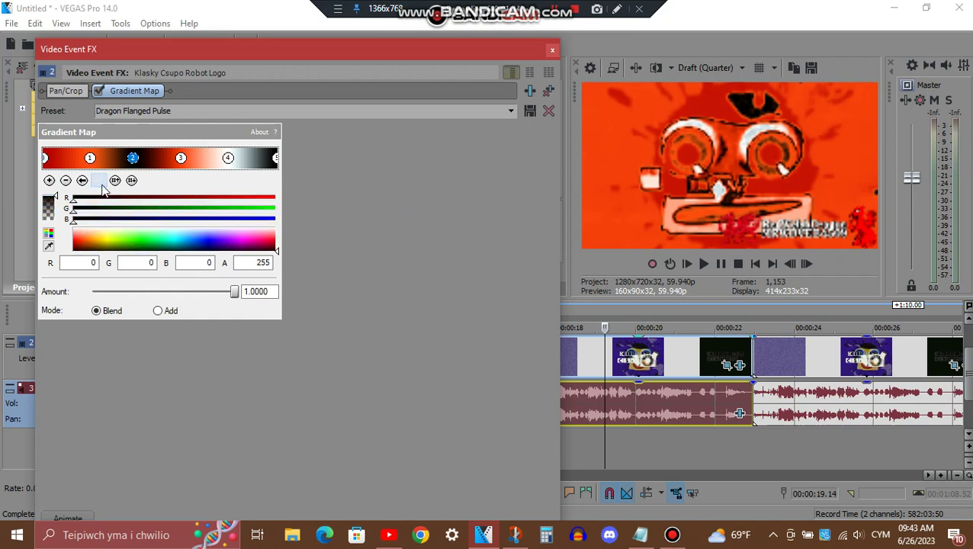
{"action": "left_click", "coordinate": [99, 181]}
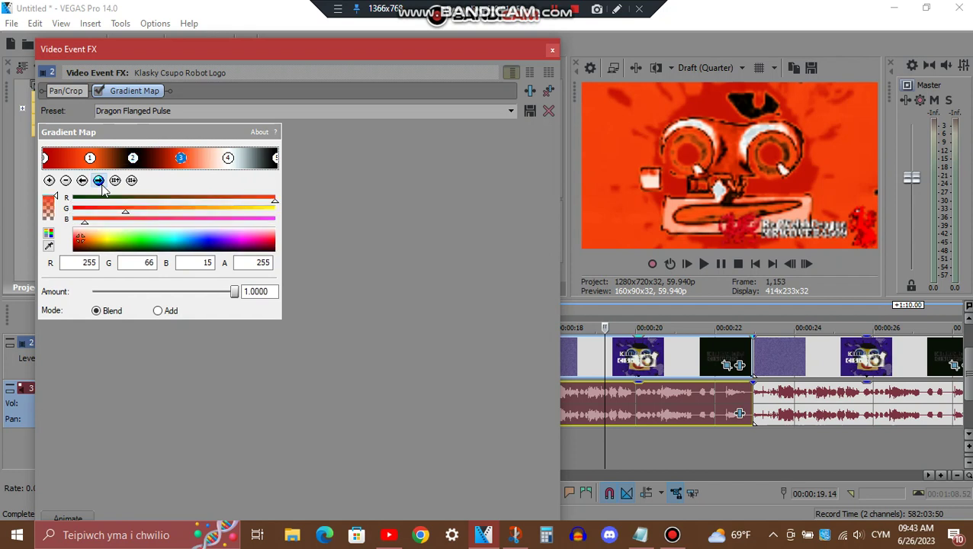
{"action": "left_click", "coordinate": [99, 181]}
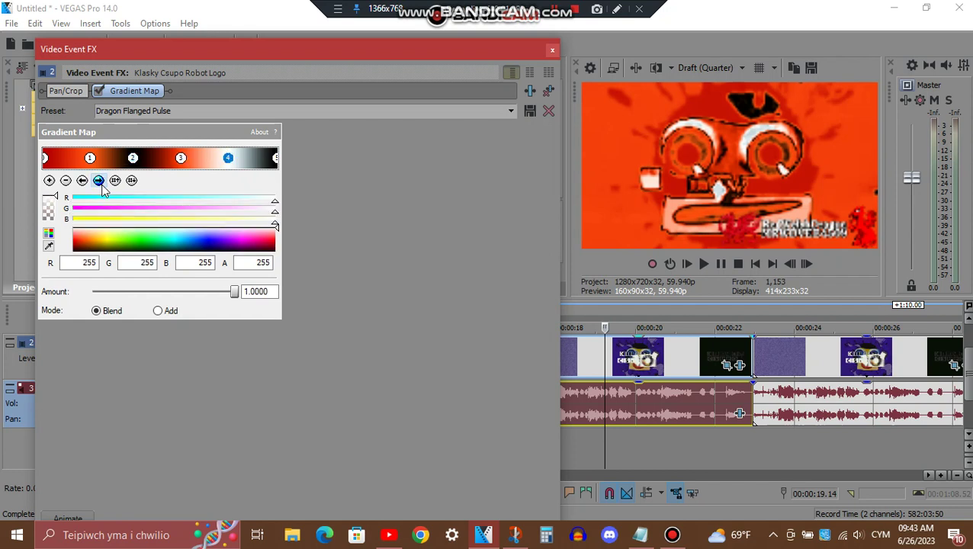
{"action": "left_click", "coordinate": [98, 181]}
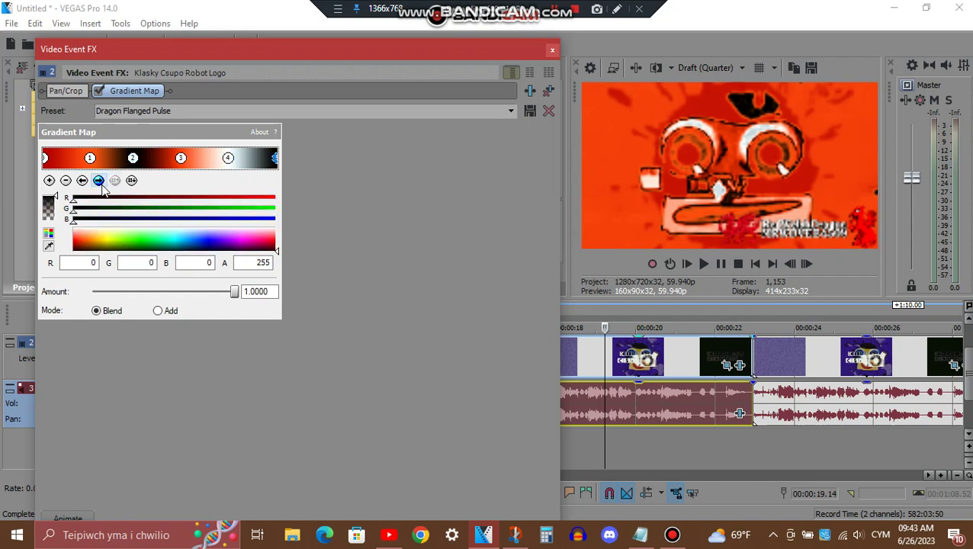
{"action": "left_click", "coordinate": [553, 48]}
Examine the fourth clip's audio event effect in Vocodex, including its mixer knobs, carrier waveform and chord keys.
{"action": "left_click", "coordinate": [739, 414]}
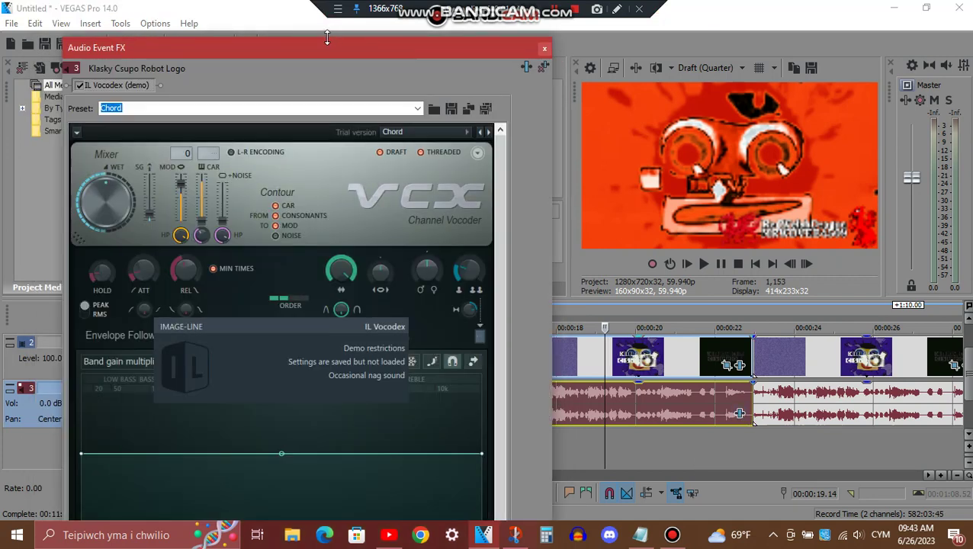
{"action": "left_click_drag", "start_coordinate": [326, 38], "coordinate": [317, 10]}
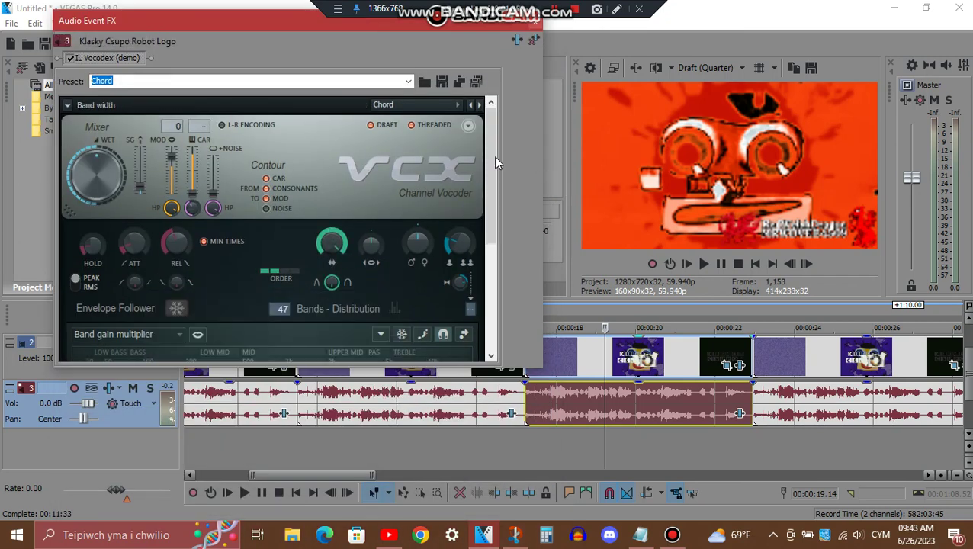
{"action": "left_click_drag", "start_coordinate": [492, 156], "coordinate": [511, 304]}
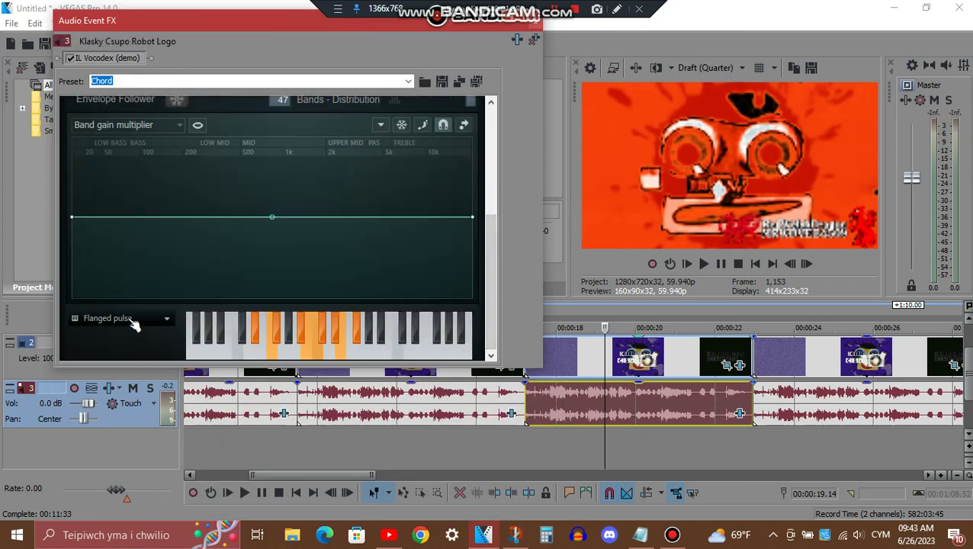
{"action": "left_click", "coordinate": [539, 25]}
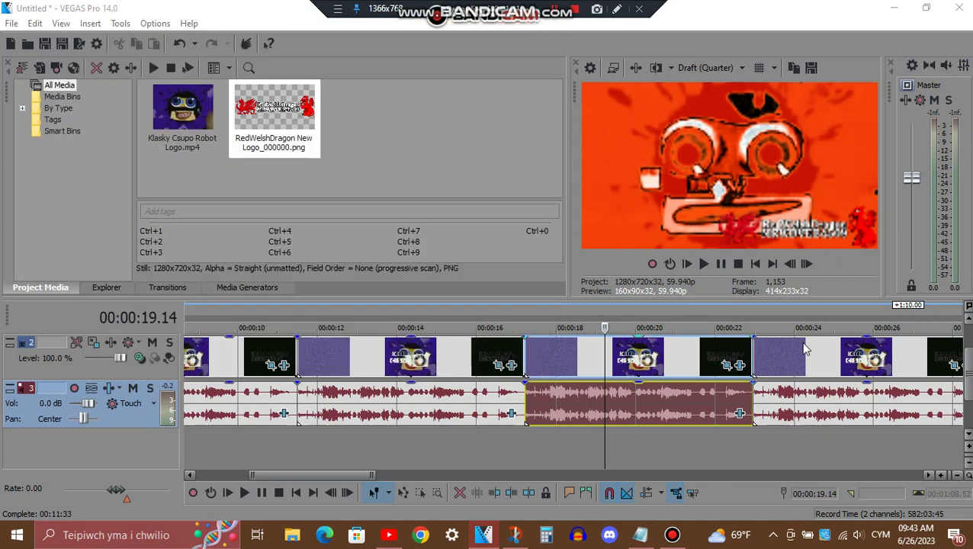
Check the fifth clip's TV Simulator and Pinch/Punch settings in its video event effects.
{"action": "left_click", "coordinate": [931, 476]}
{"action": "left_click_drag", "start_coordinate": [930, 476], "coordinate": [931, 476]}
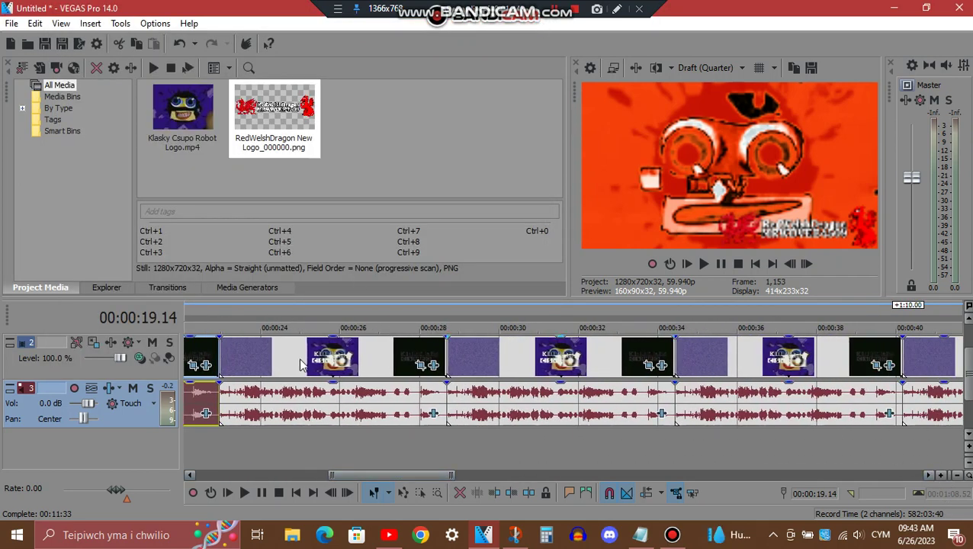
{"action": "left_click", "coordinate": [300, 397]}
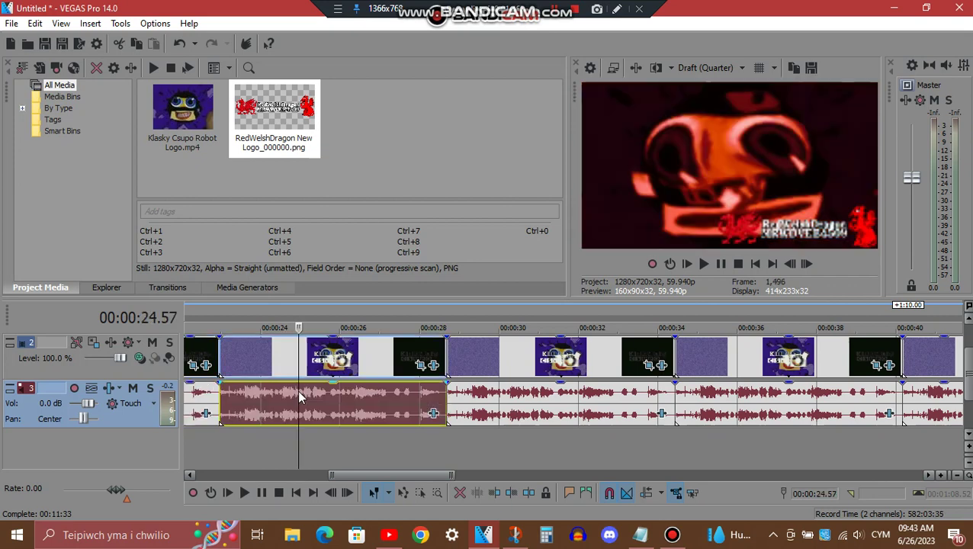
{"action": "left_click", "coordinate": [433, 367]}
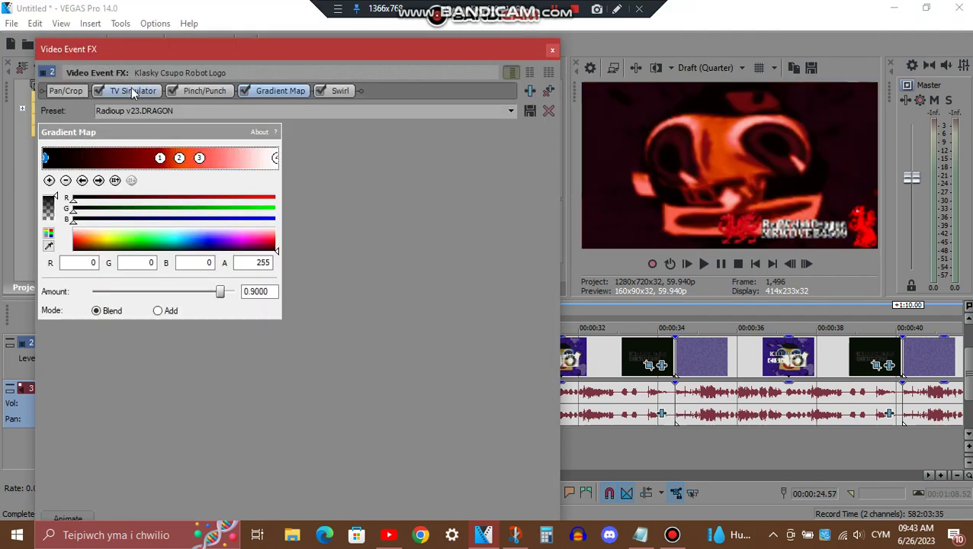
{"action": "left_click", "coordinate": [130, 89]}
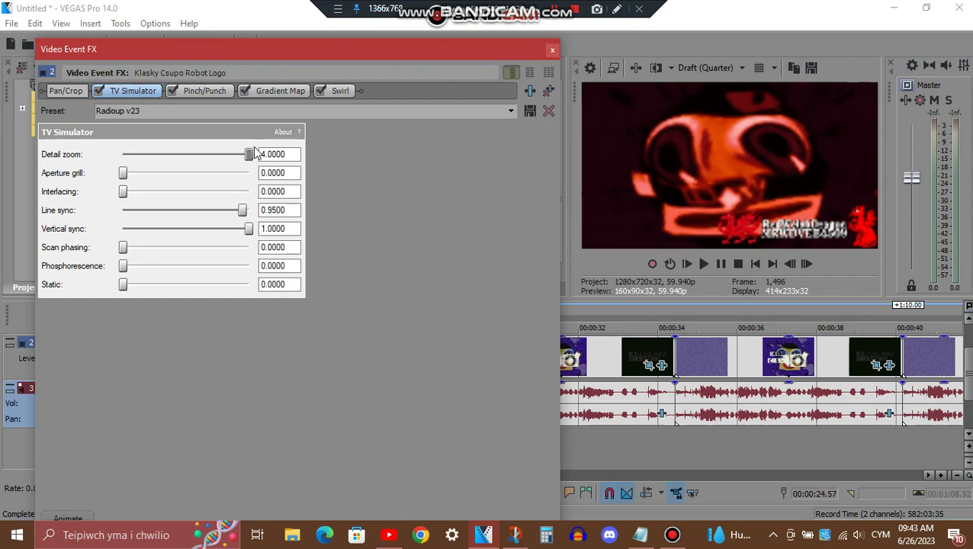
{"action": "left_click", "coordinate": [203, 90]}
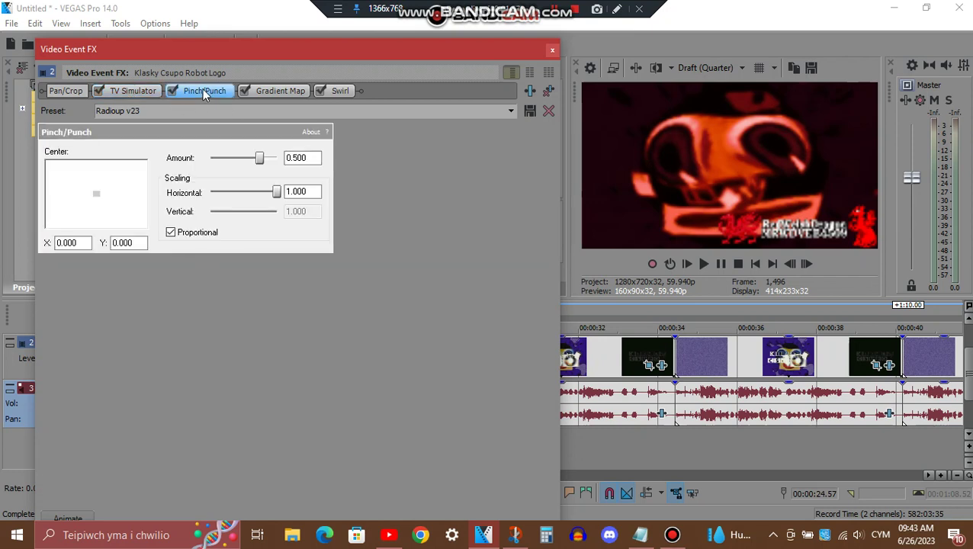
Go through the colour values of every Gradient Map point on the fifth clip, and check its Swirl settings.
{"action": "left_click", "coordinate": [268, 89]}
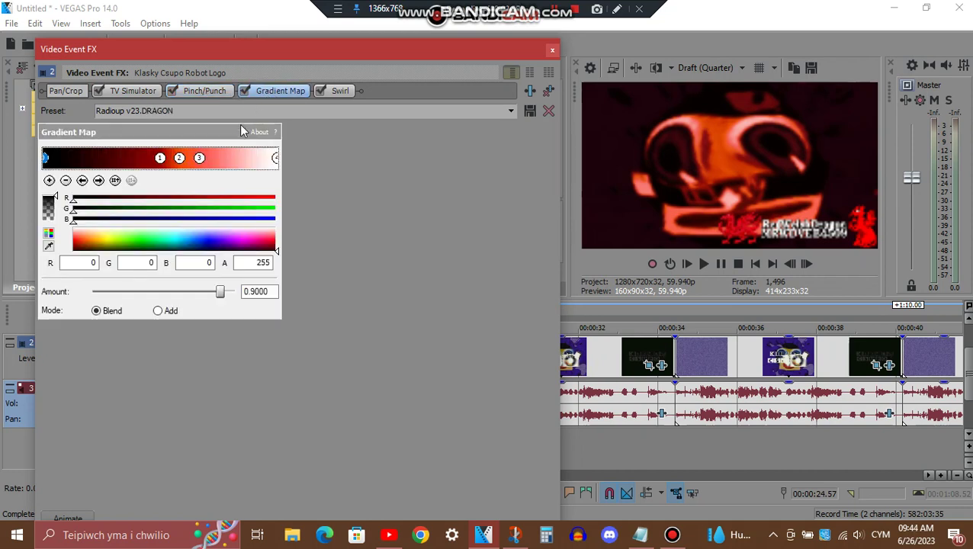
{"action": "left_click", "coordinate": [98, 183]}
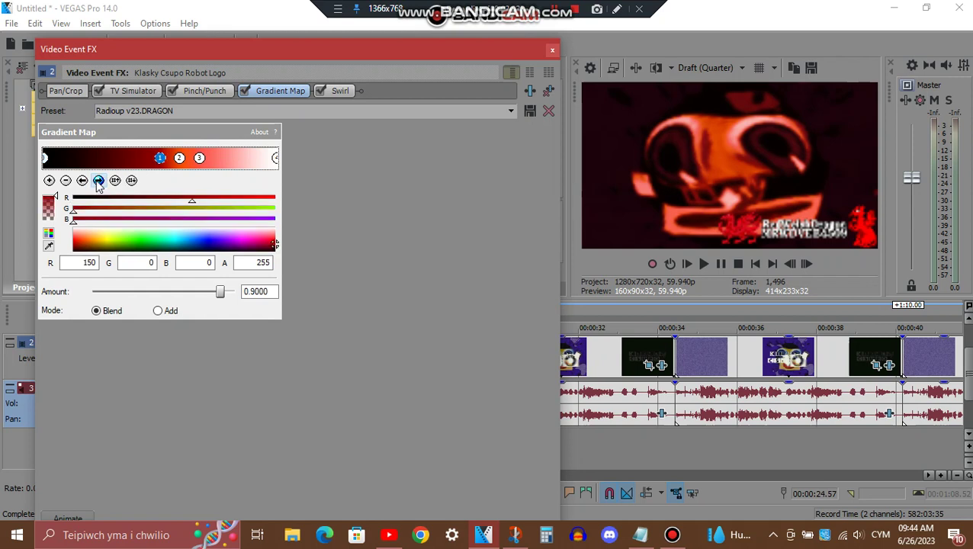
{"action": "left_click", "coordinate": [98, 183]}
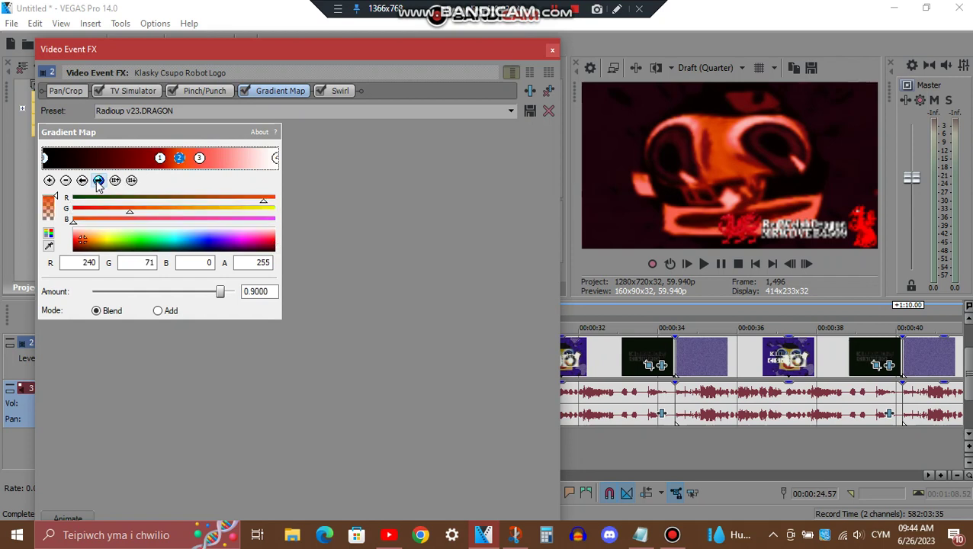
{"action": "left_click", "coordinate": [98, 183]}
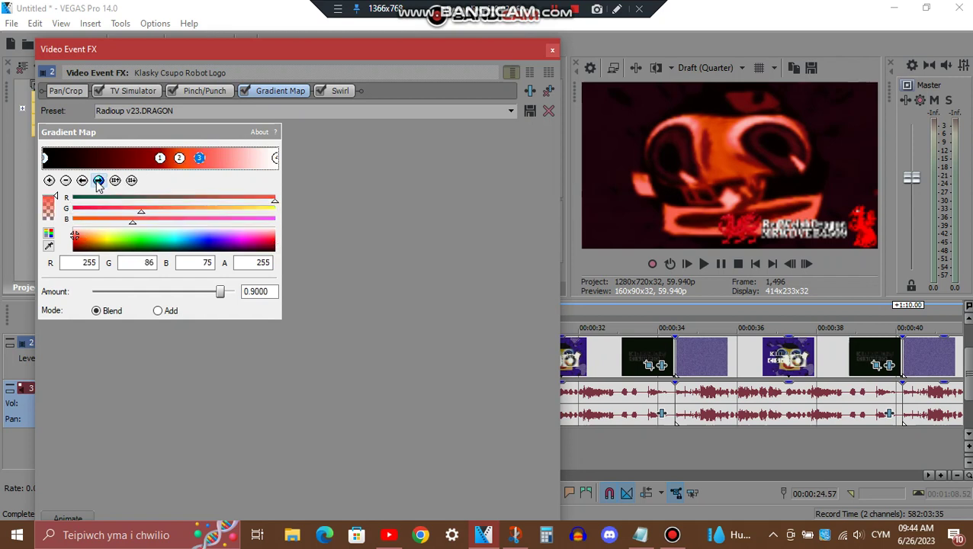
{"action": "left_click", "coordinate": [97, 183]}
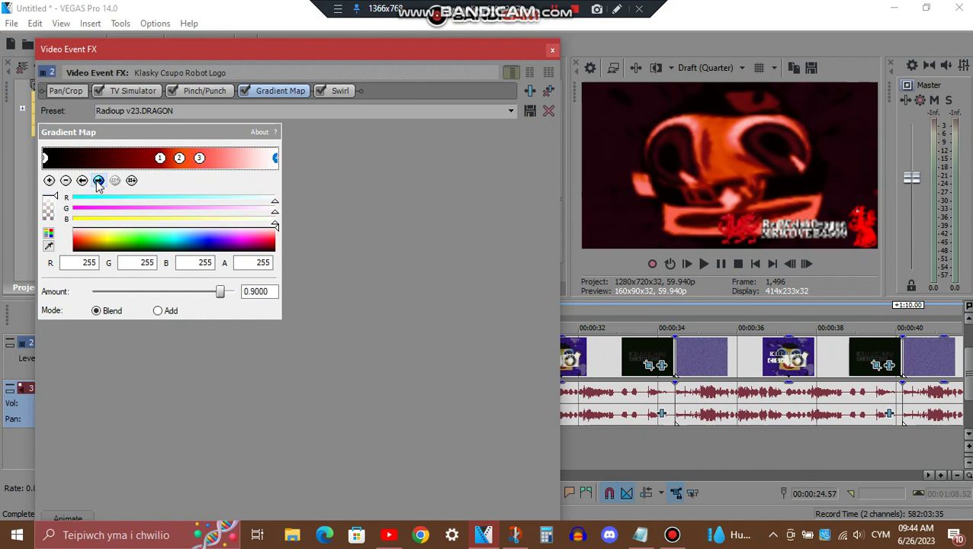
{"action": "left_click", "coordinate": [340, 90]}
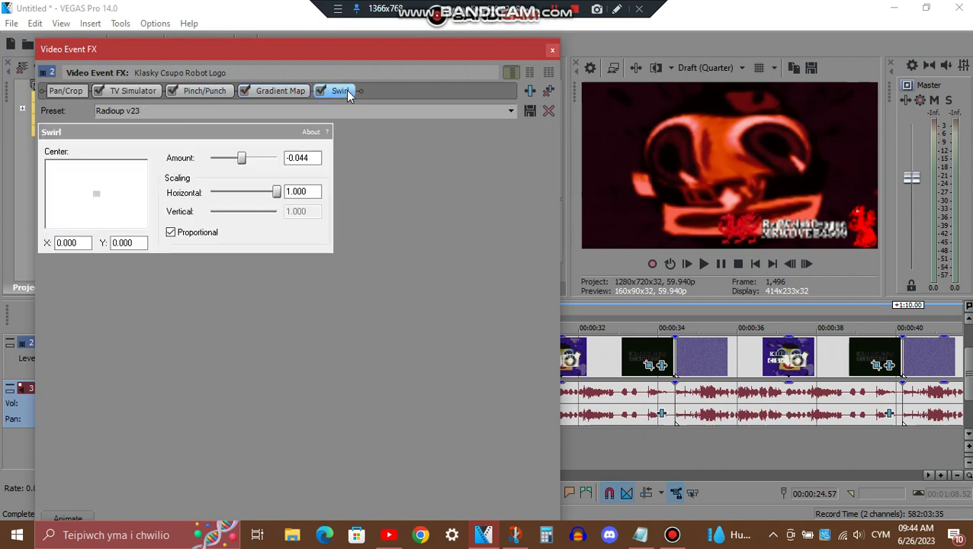
{"action": "left_click", "coordinate": [553, 52]}
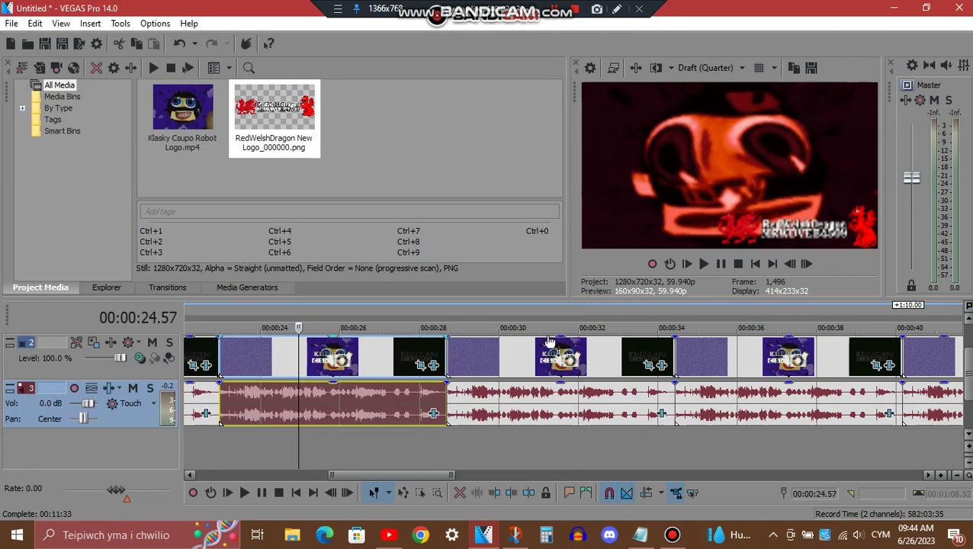
Examine the fifth clip's Vocodex audio effect, including its mixer knobs, carrier waveform and chord keys.
{"action": "left_click", "coordinate": [432, 417]}
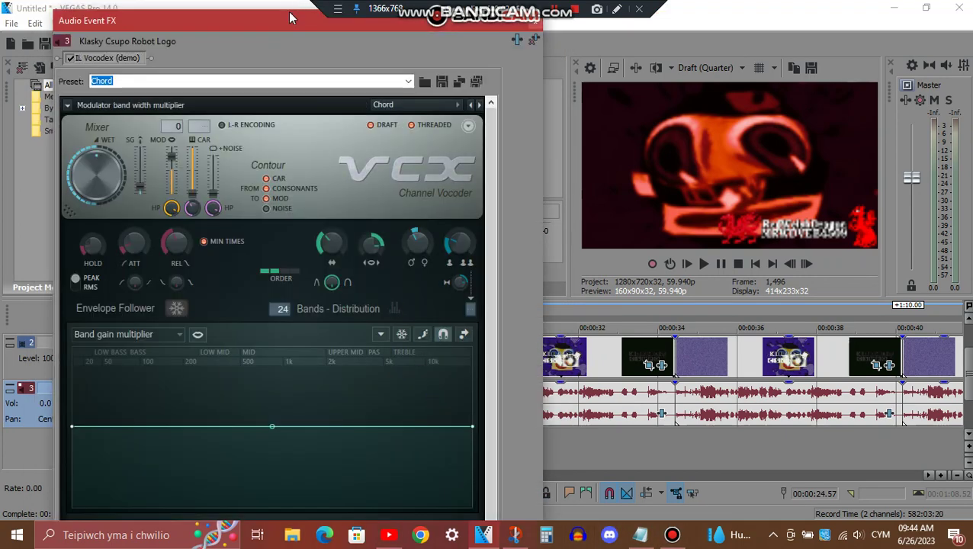
{"action": "left_click_drag", "start_coordinate": [290, 17], "coordinate": [324, 59]}
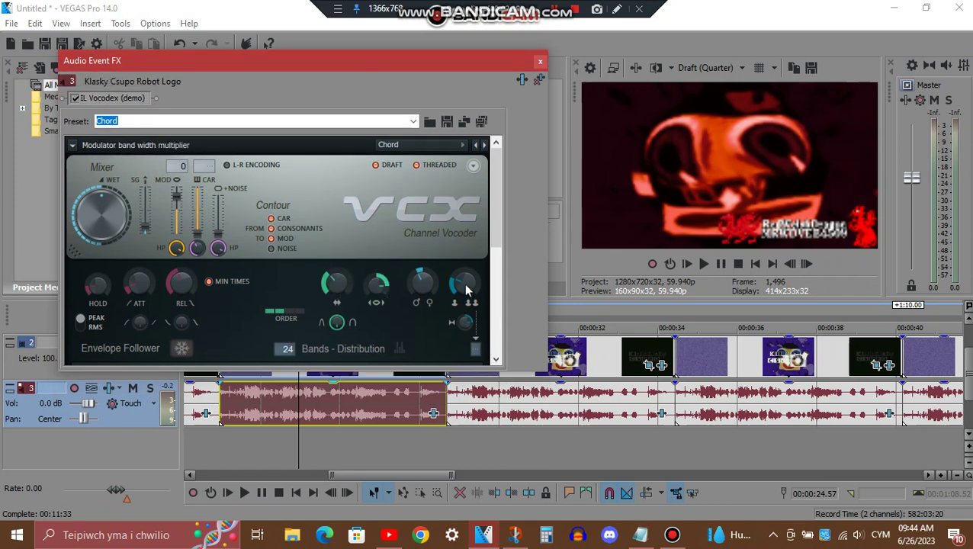
{"action": "left_click_drag", "start_coordinate": [493, 254], "coordinate": [505, 355]}
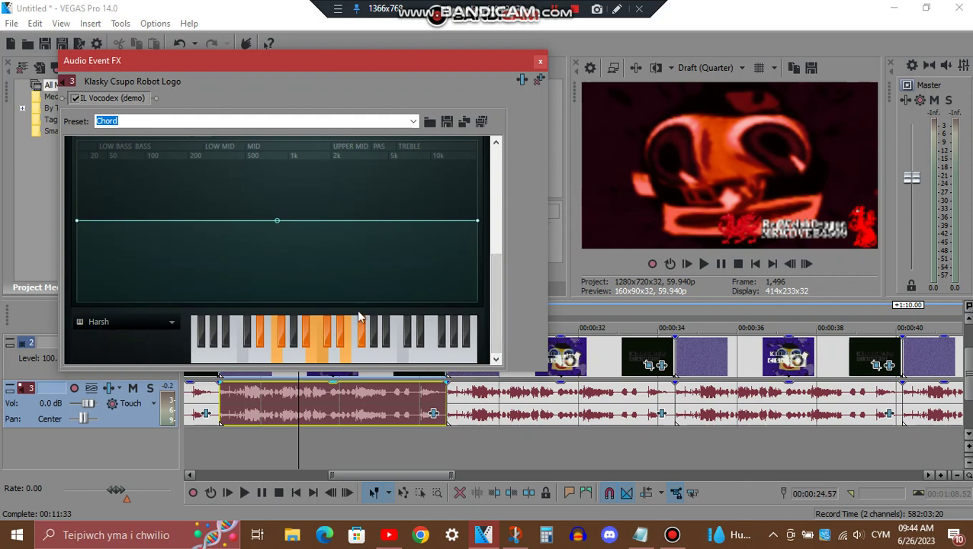
{"action": "left_click", "coordinate": [539, 61]}
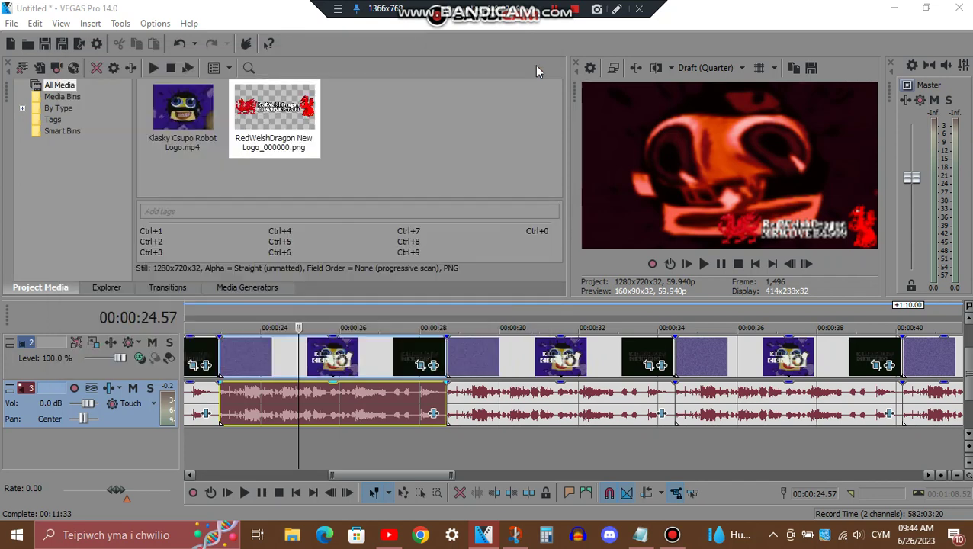
Review the Rays and NewBlue LE Starlight settings in the sixth clip's video event effects.
{"action": "left_click", "coordinate": [529, 367]}
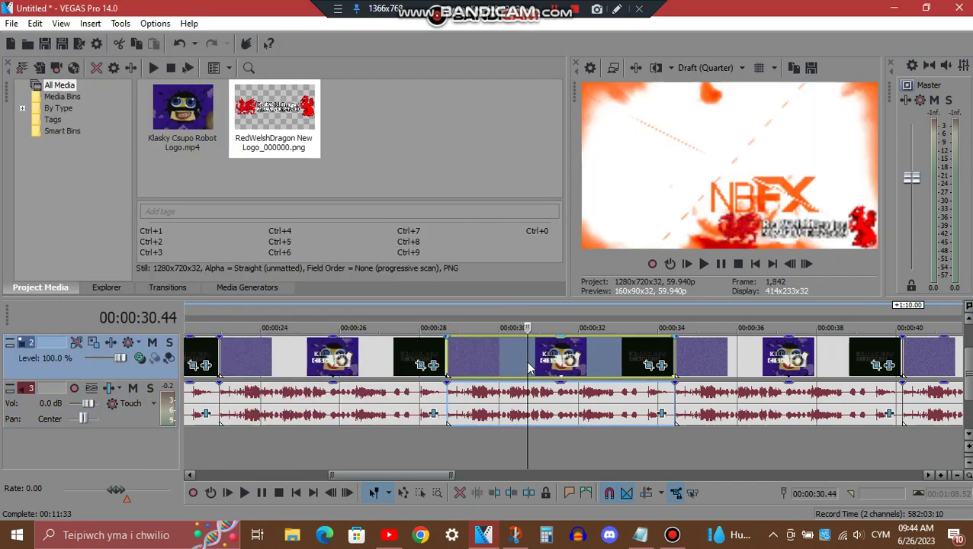
{"action": "left_click", "coordinate": [663, 366]}
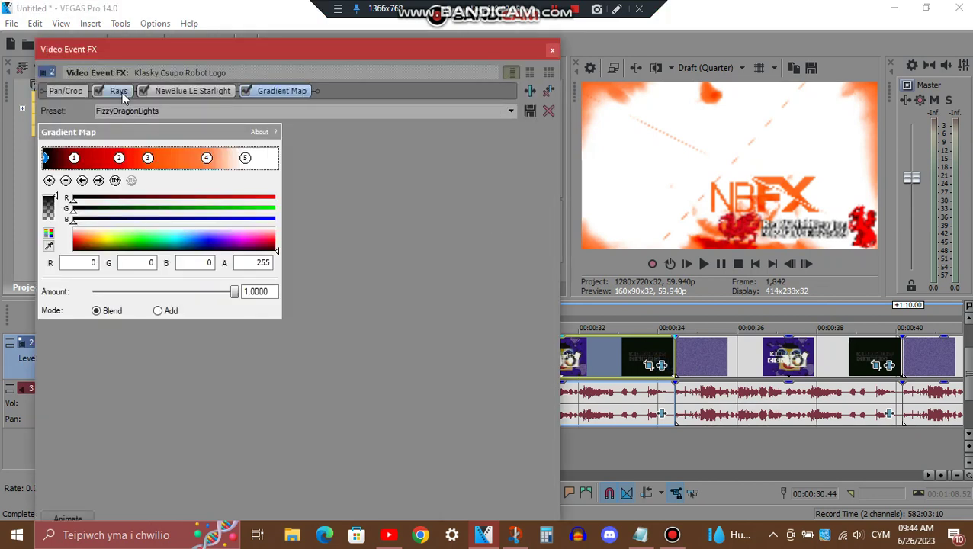
{"action": "left_click", "coordinate": [122, 92]}
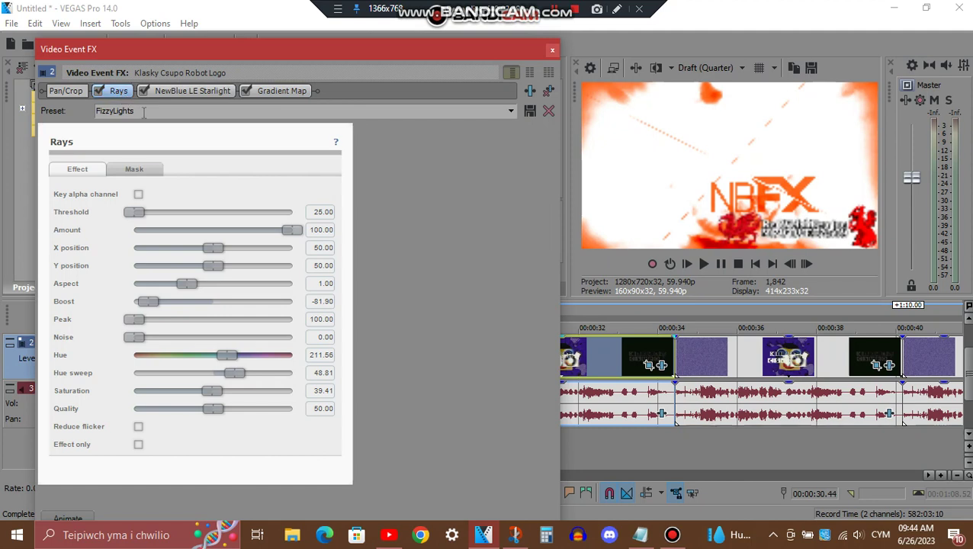
{"action": "left_click", "coordinate": [186, 92]}
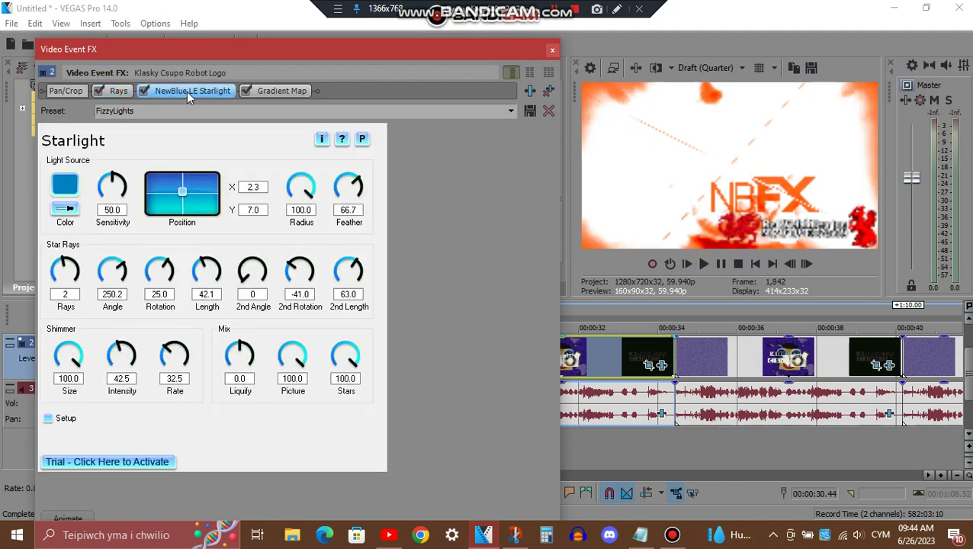
Inspect the sixth clip's Gradient Map preset and the RGB values of each gradient point in sequence.
{"action": "left_click", "coordinate": [283, 89]}
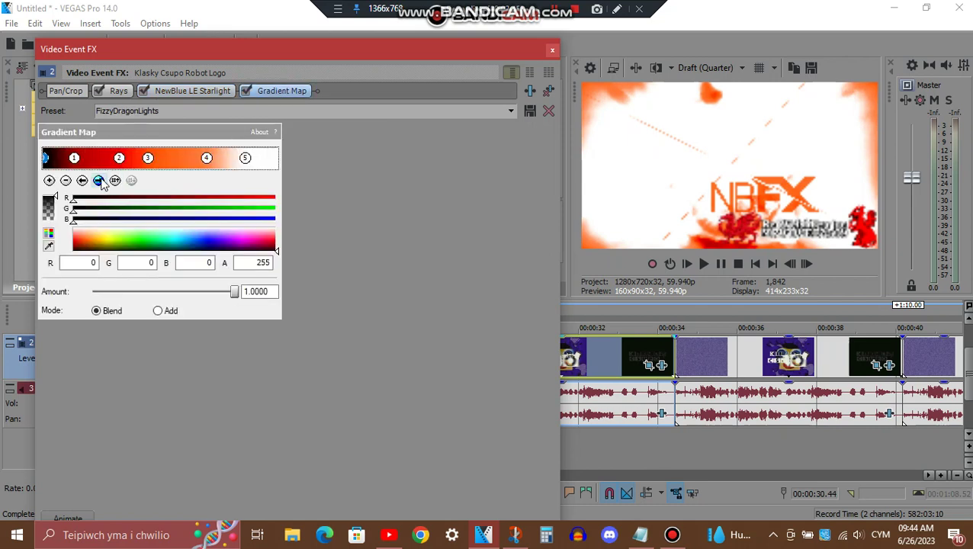
{"action": "left_click", "coordinate": [99, 181]}
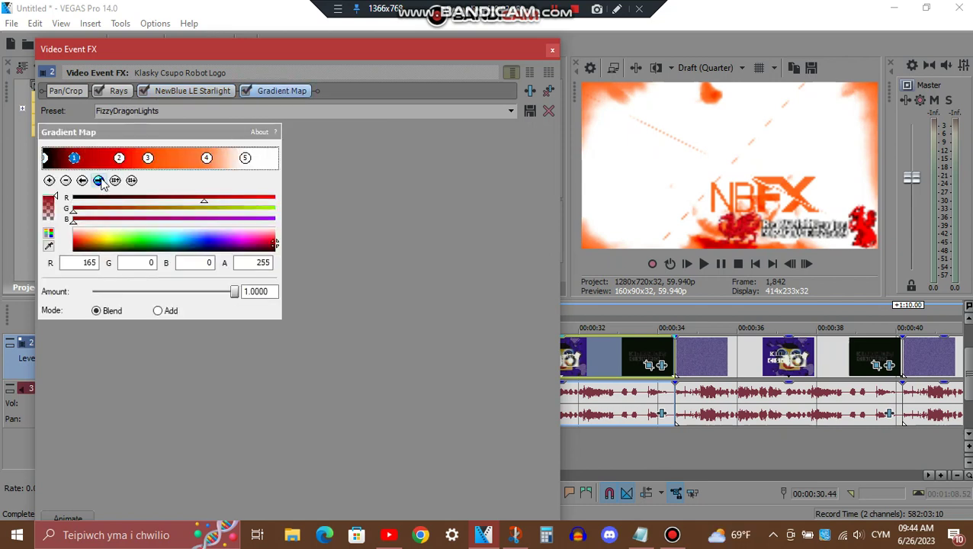
{"action": "left_click", "coordinate": [99, 181]}
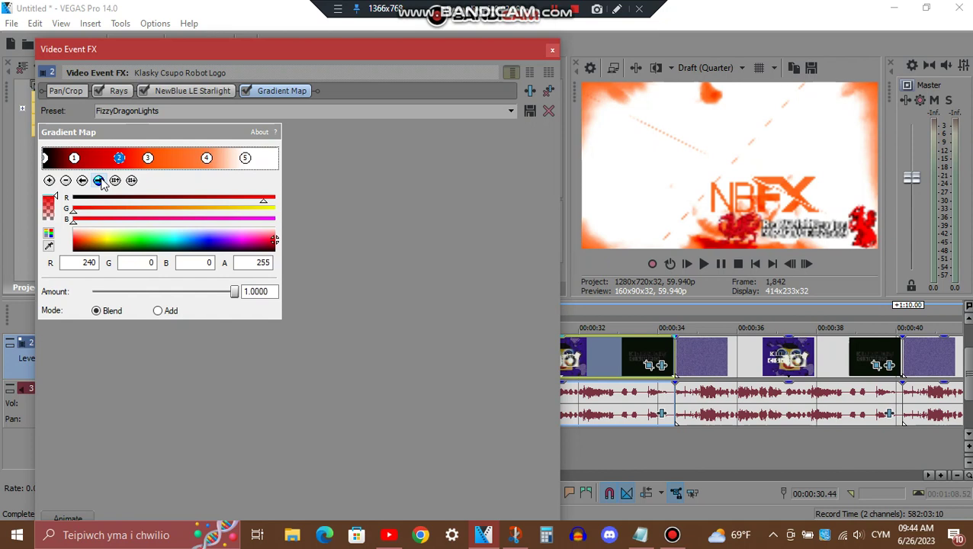
{"action": "left_click", "coordinate": [100, 181]}
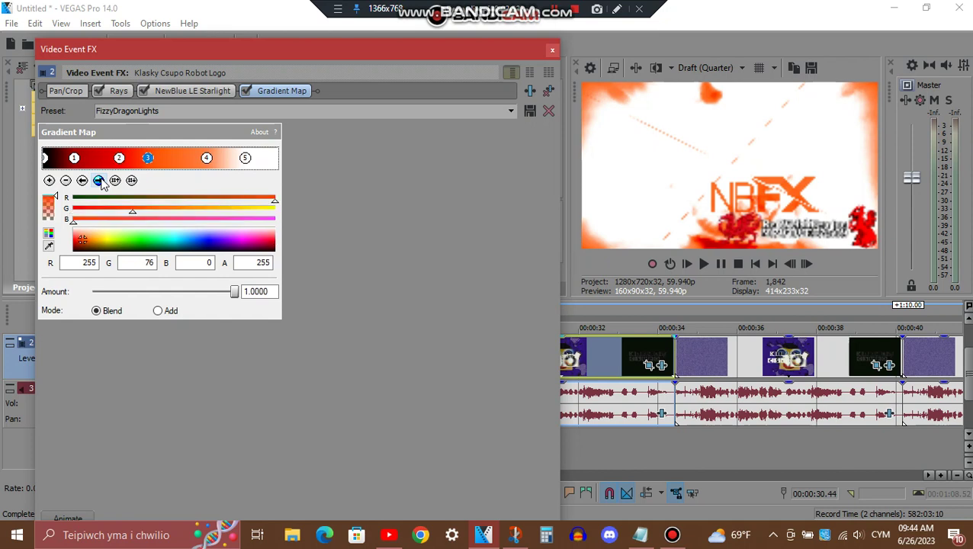
{"action": "left_click", "coordinate": [99, 181]}
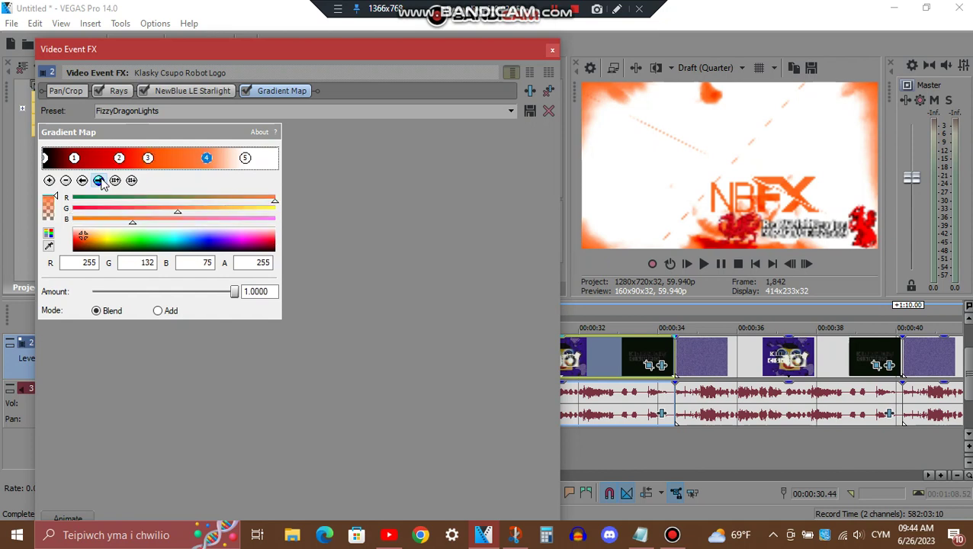
{"action": "left_click", "coordinate": [99, 181]}
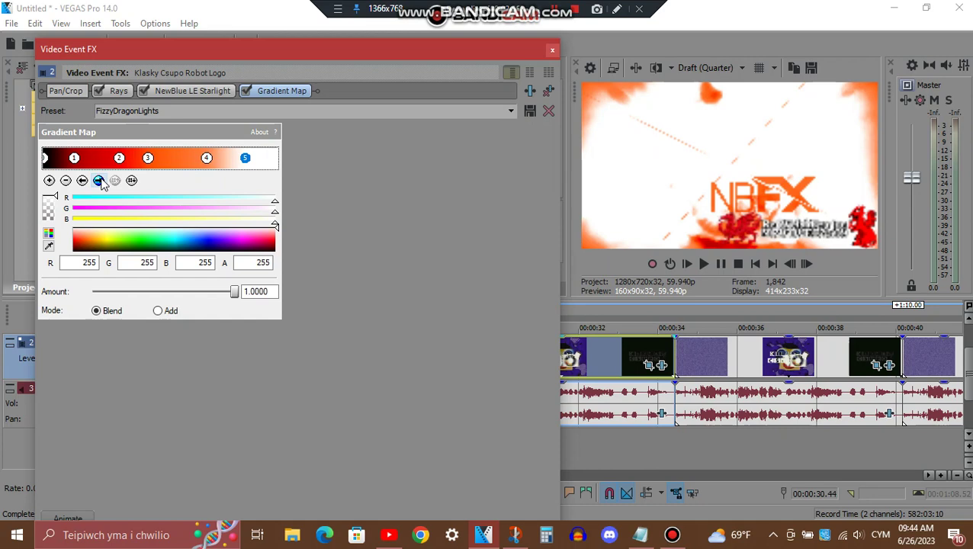
{"action": "left_click", "coordinate": [551, 52]}
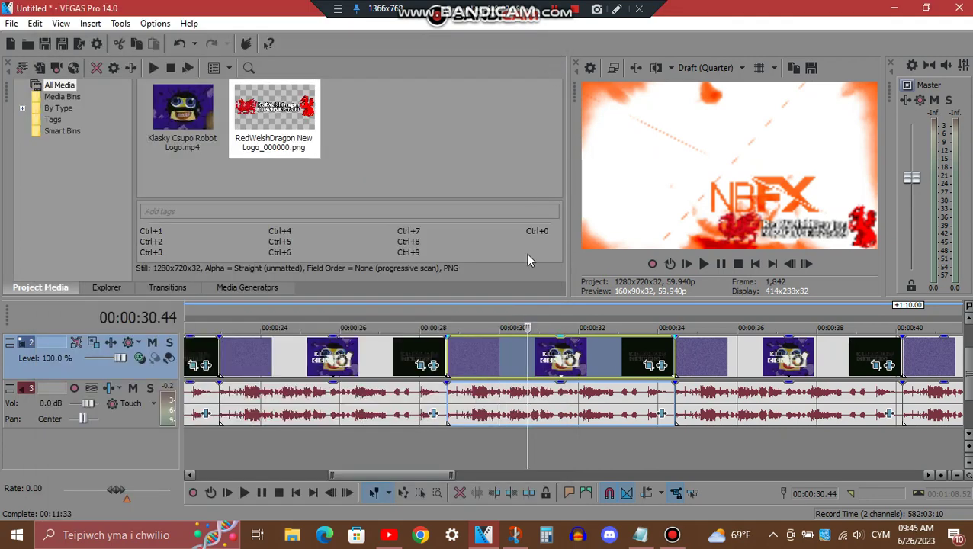
Review the sixth clip's Orange Vocoder, tb_grumblebum and Vocodex audio effects, including the Vocodex carrier waveform and chord keys.
{"action": "left_click", "coordinate": [661, 415]}
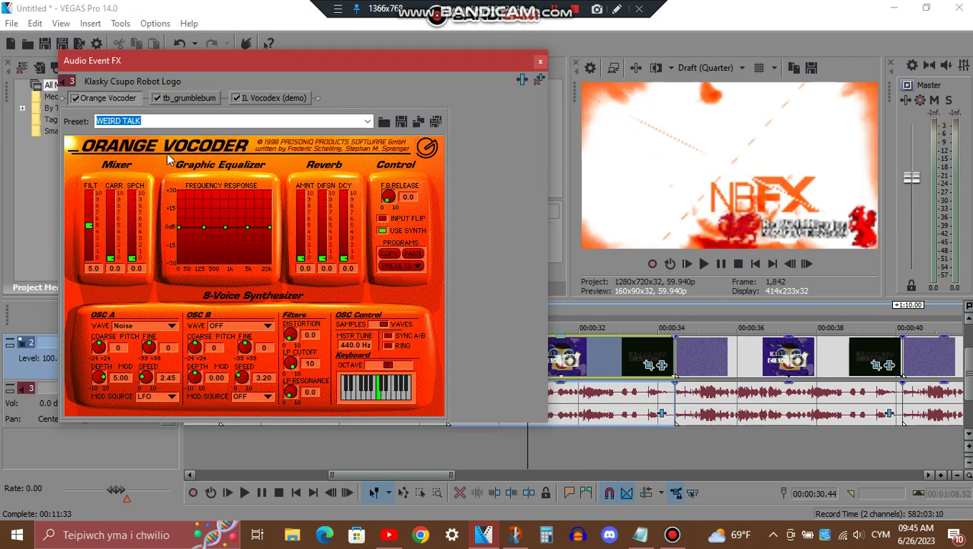
{"action": "left_click", "coordinate": [205, 99]}
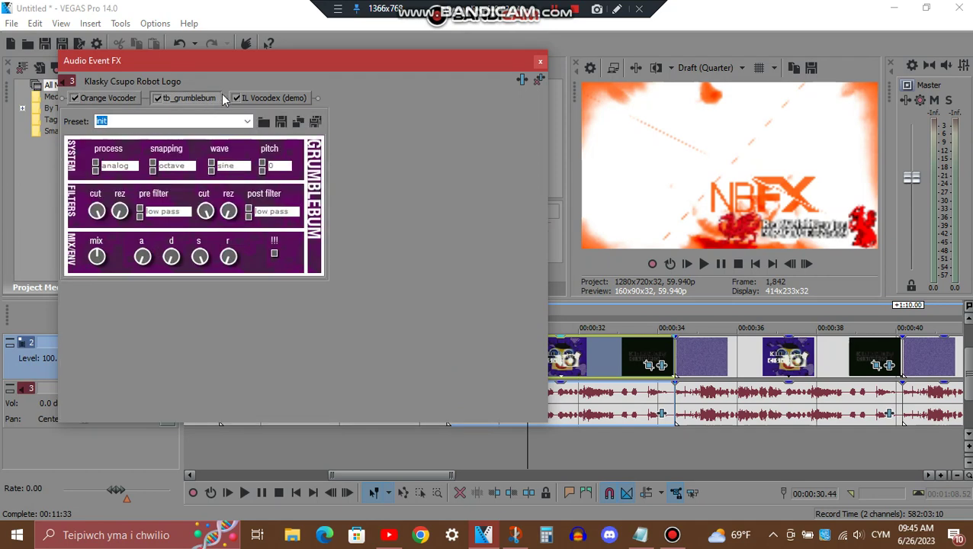
{"action": "left_click", "coordinate": [255, 97]}
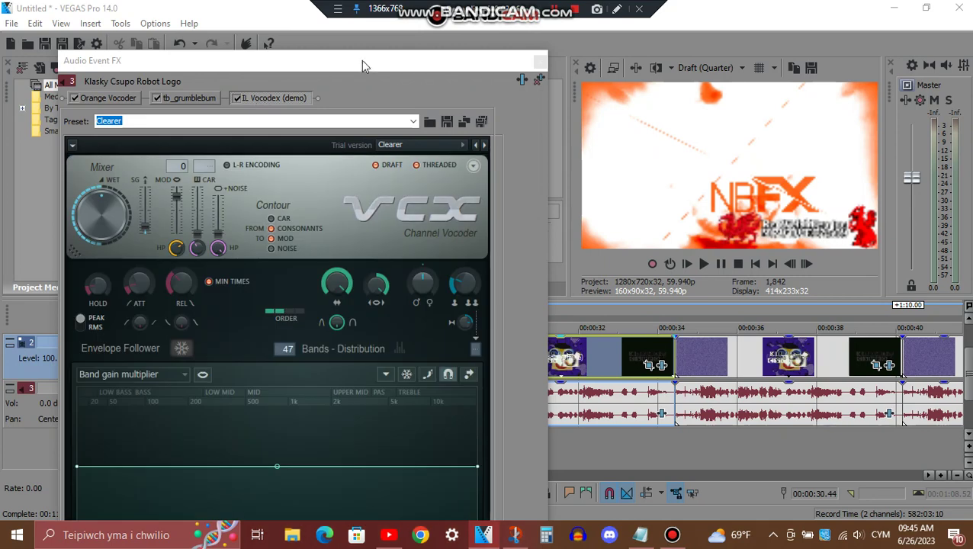
{"action": "mouse_move", "coordinate": [395, 60]}
{"action": "left_mouse_down"}
{"action": "mouse_move", "coordinate": [395, 301]}
{"action": "mouse_move", "coordinate": [391, 63]}
{"action": "left_mouse_up"}
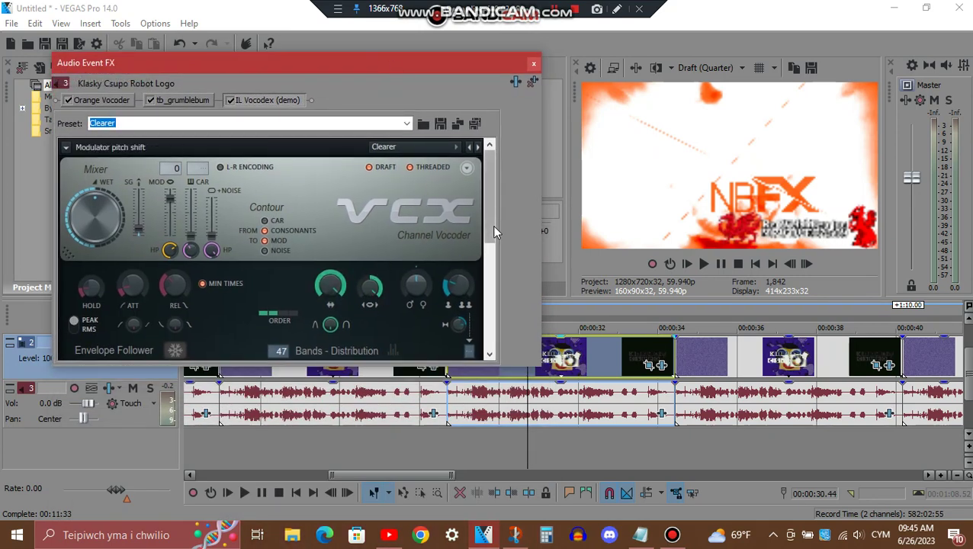
{"action": "left_click", "coordinate": [489, 342]}
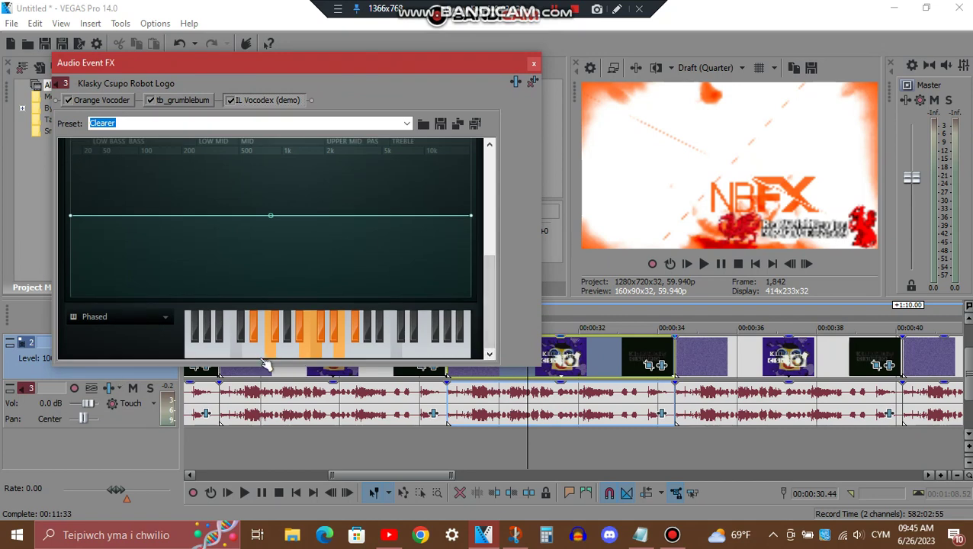
{"action": "left_click", "coordinate": [533, 63]}
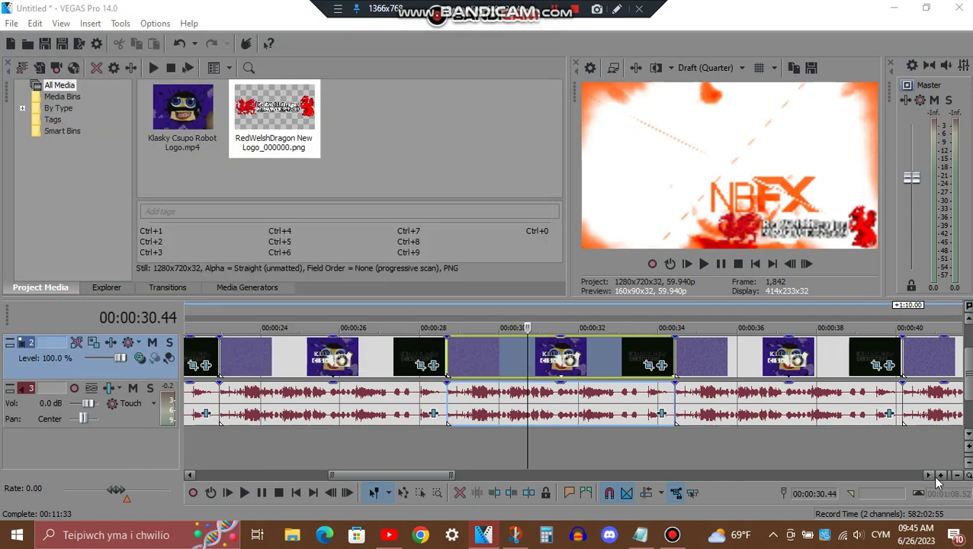
Review the NewBlue LE Starlight and Rays settings in the seventh clip's video event effects.
{"action": "left_click", "coordinate": [928, 475]}
{"action": "left_click", "coordinate": [928, 475]}
{"action": "left_click", "coordinate": [928, 475]}
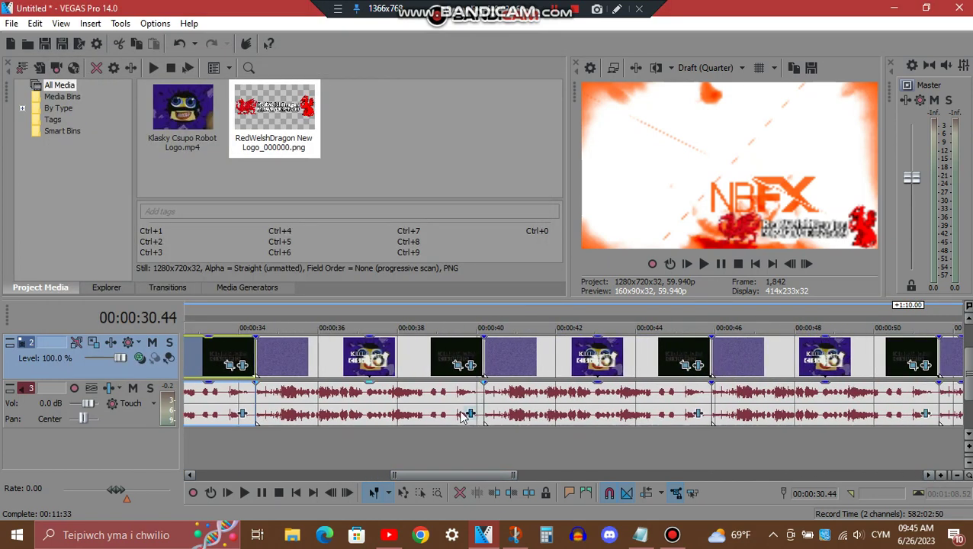
{"action": "left_click", "coordinate": [358, 398]}
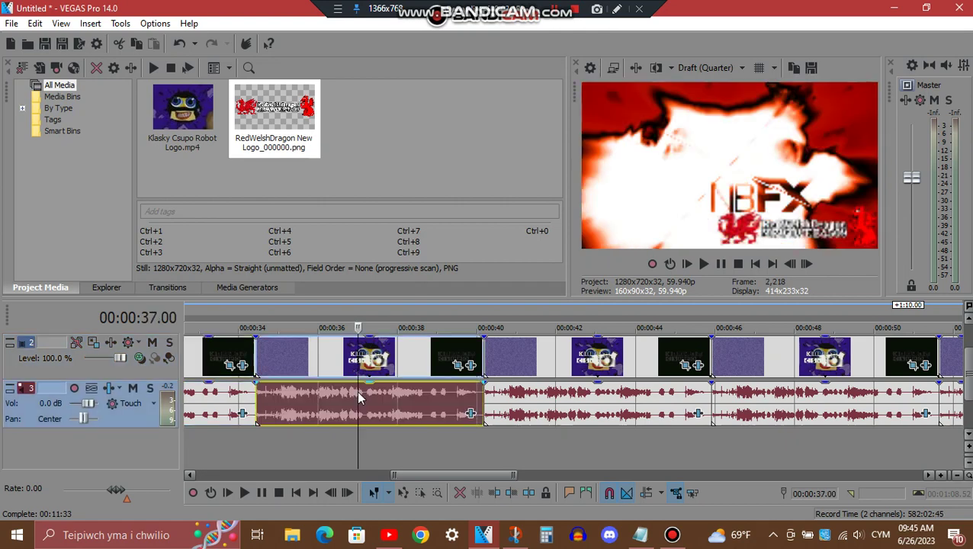
{"action": "left_click", "coordinate": [471, 366]}
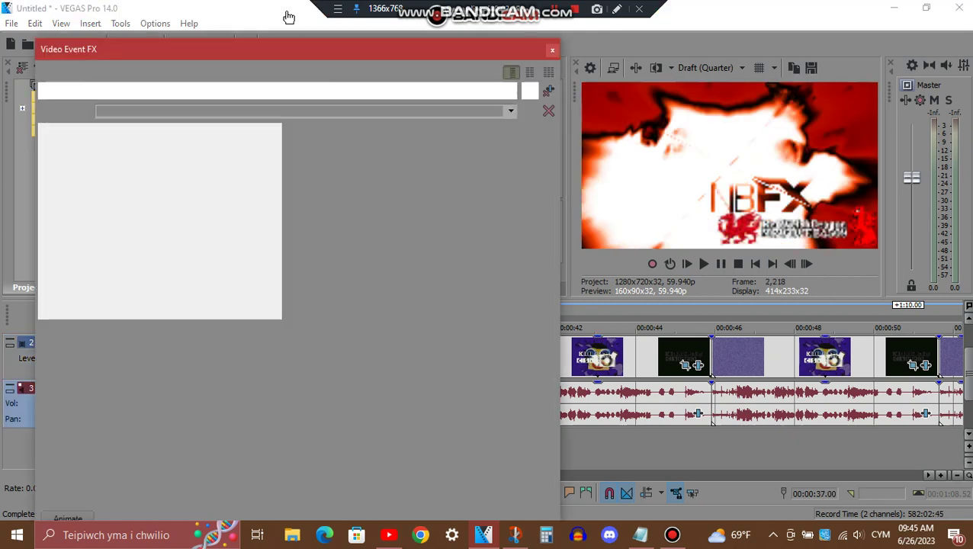
{"action": "left_click", "coordinate": [150, 85]}
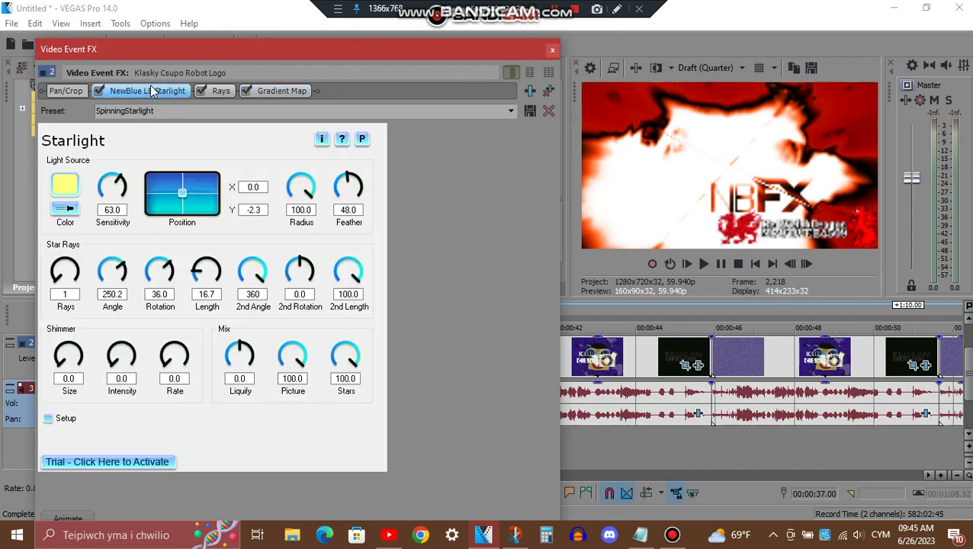
{"action": "left_click", "coordinate": [221, 91]}
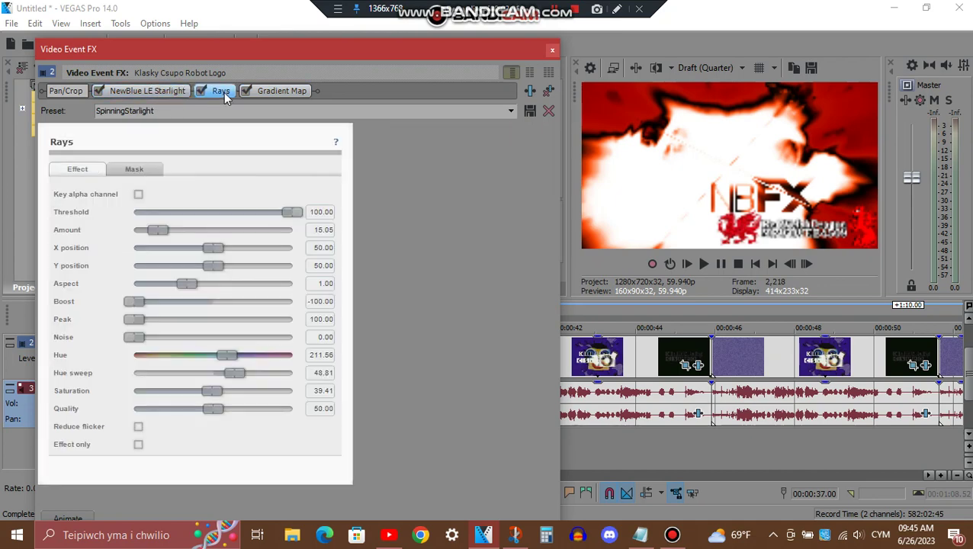
Inspect the seventh clip's Gradient Map preset and step through the RGB values of its gradient points.
{"action": "left_click", "coordinate": [280, 90]}
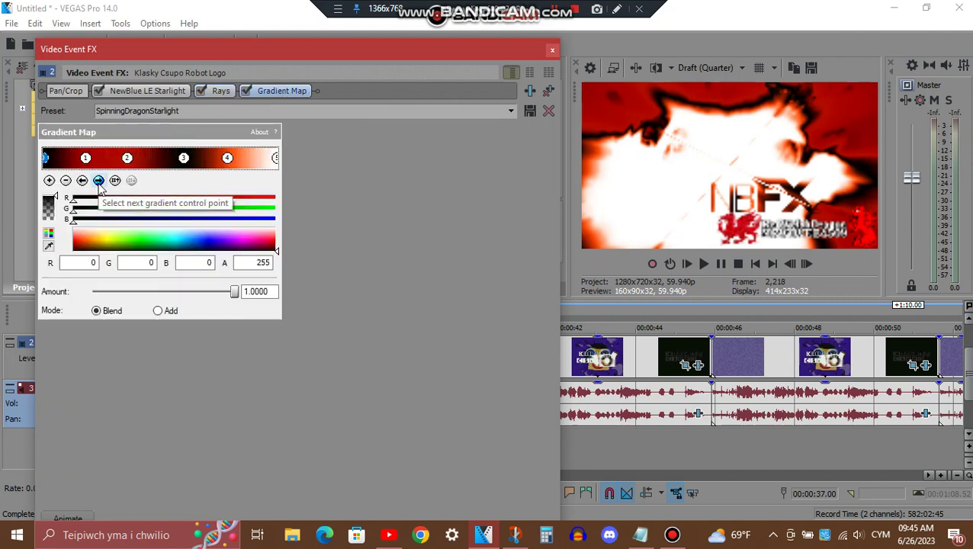
{"action": "left_click", "coordinate": [99, 183]}
{"action": "left_click", "coordinate": [99, 183]}
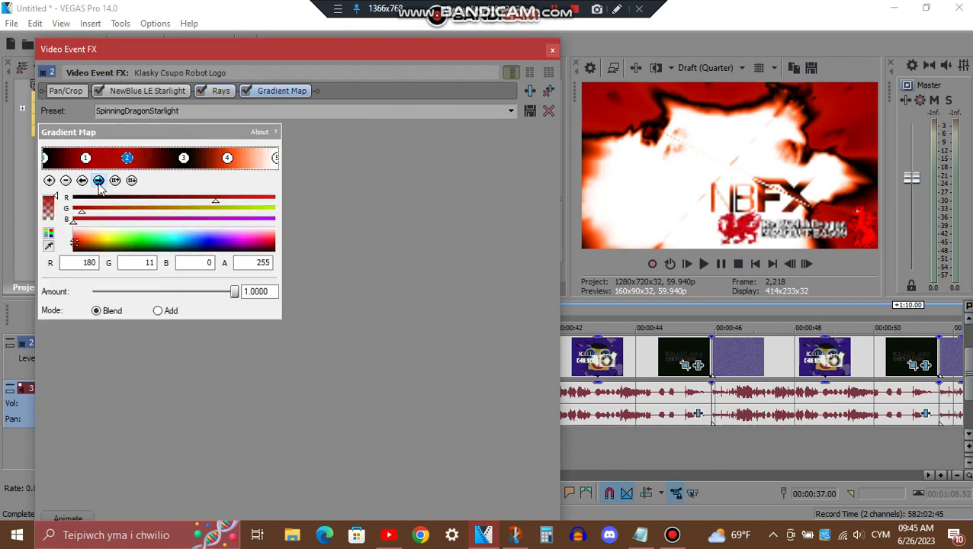
{"action": "left_click", "coordinate": [99, 183]}
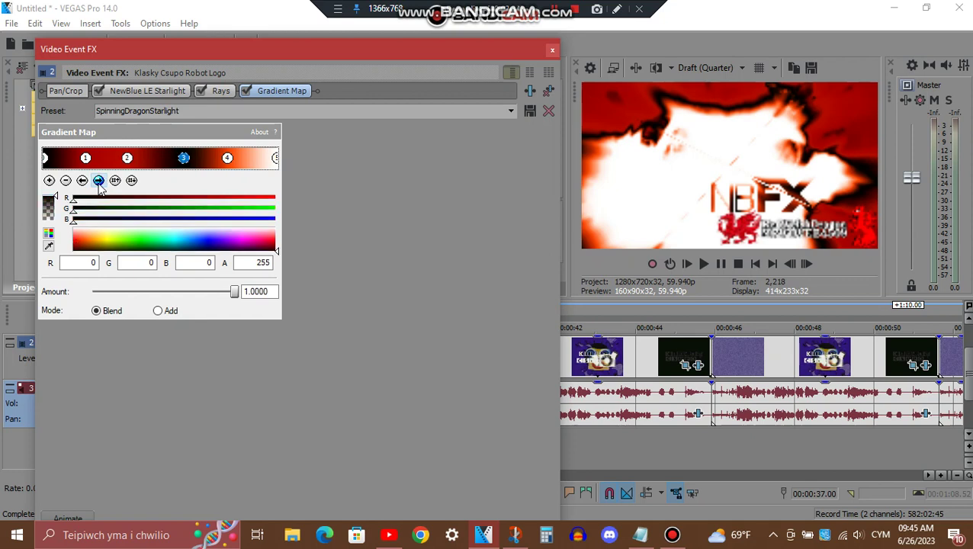
{"action": "left_click", "coordinate": [99, 183]}
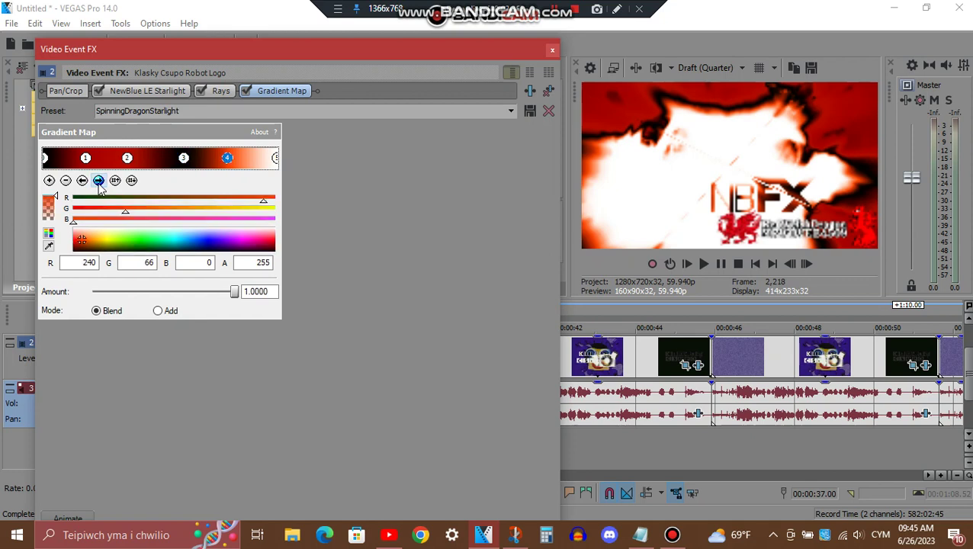
{"action": "left_click", "coordinate": [99, 183]}
{"action": "left_click", "coordinate": [552, 48]}
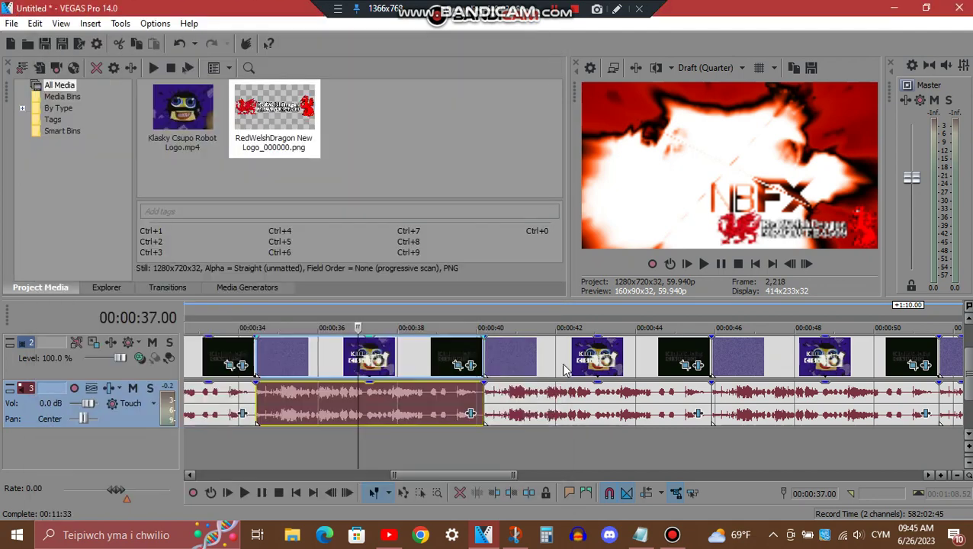
Review the seventh clip's ERZATZ and Vocodex audio effects, including the Vocodex mixer knobs, carrier waveform and chord keys.
{"action": "left_click", "coordinate": [471, 414]}
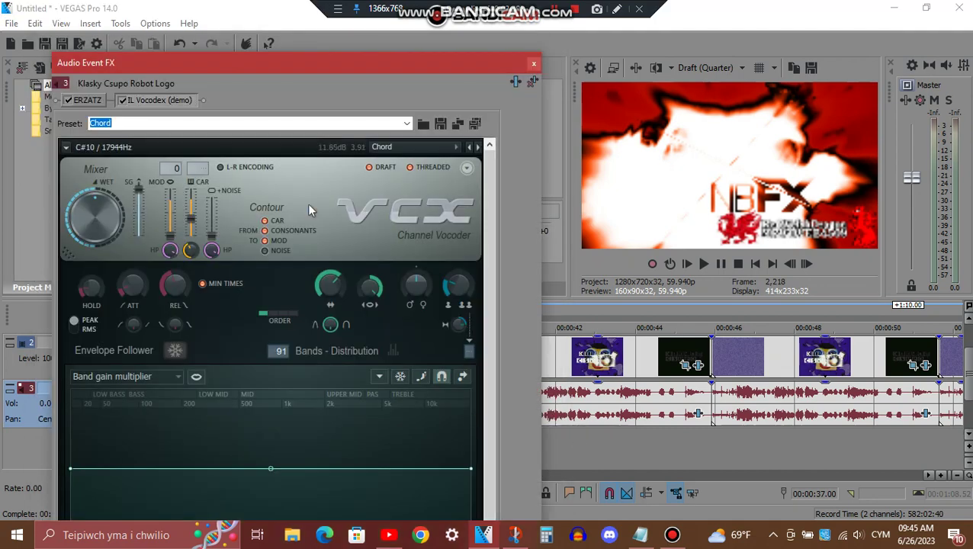
{"action": "left_click", "coordinate": [86, 100]}
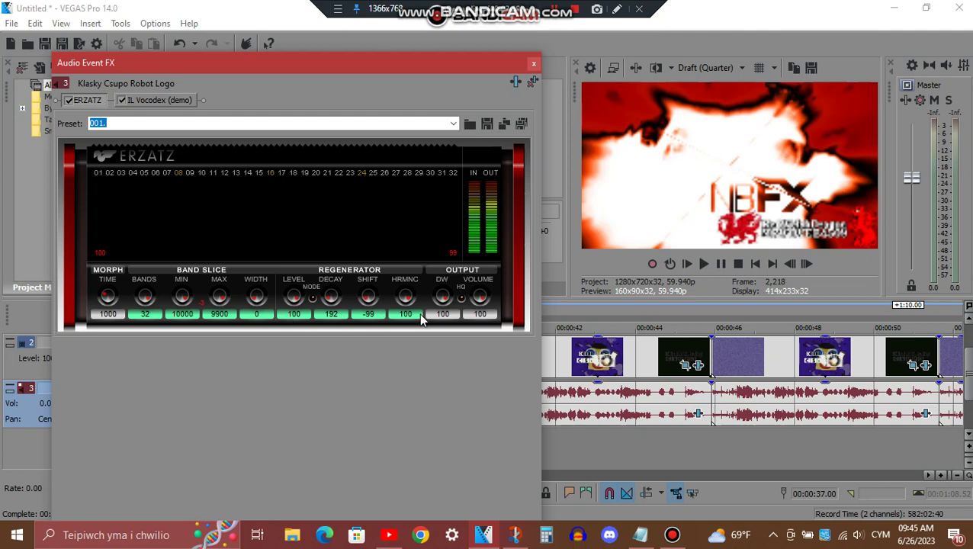
{"action": "left_click", "coordinate": [172, 100]}
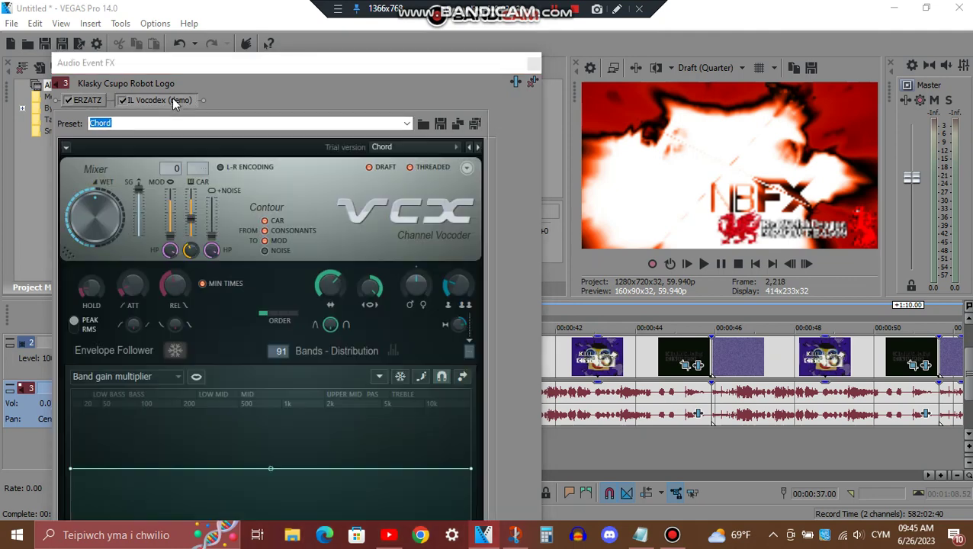
{"action": "left_click_drag", "start_coordinate": [323, 59], "coordinate": [301, 89]}
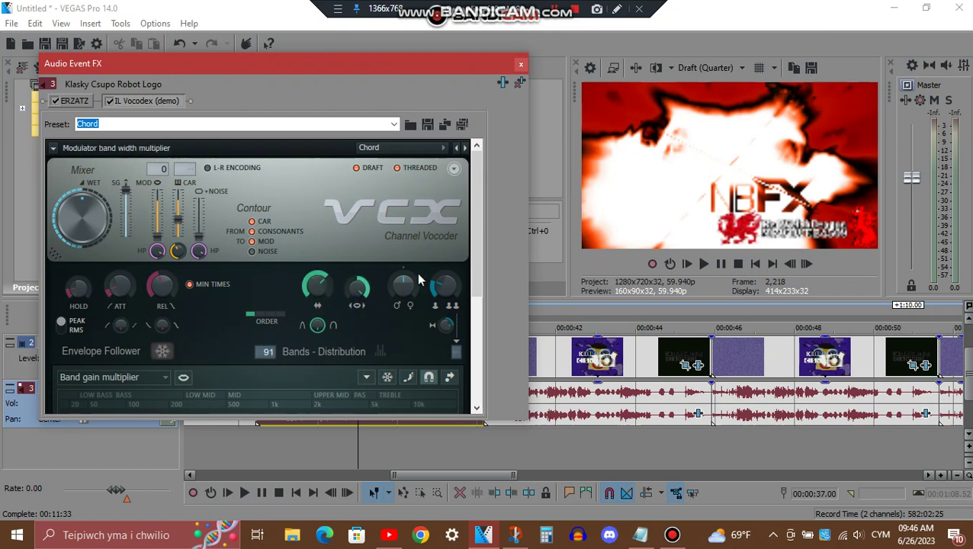
{"action": "left_click_drag", "start_coordinate": [479, 224], "coordinate": [478, 381]}
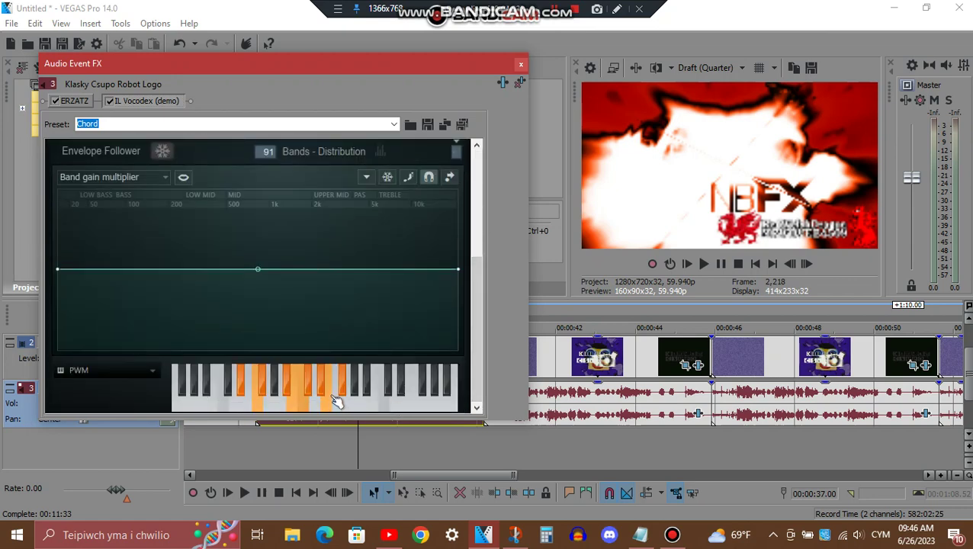
{"action": "left_click", "coordinate": [520, 64]}
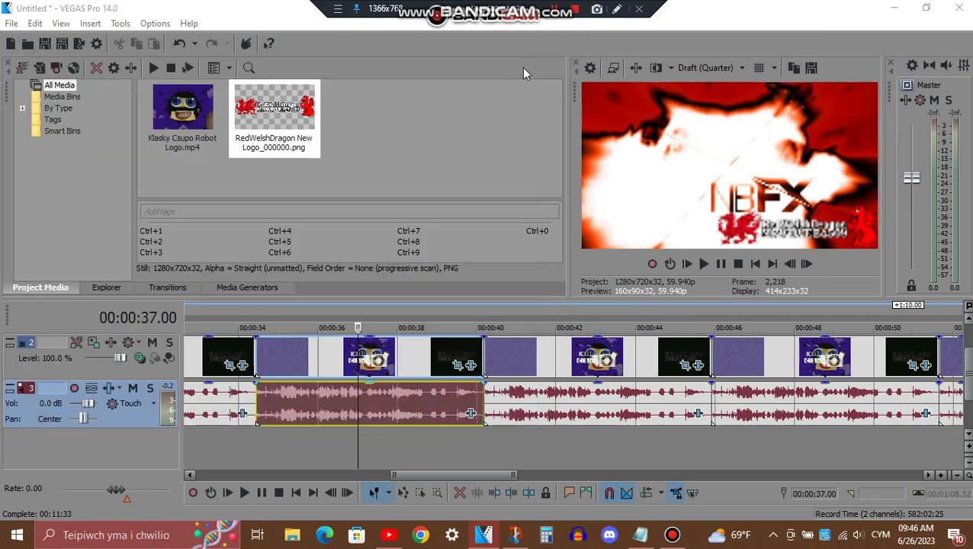
Review the first Swirl, the Rays and the second Swirl settings in the eighth clip's video event effects.
{"action": "left_click", "coordinate": [565, 397]}
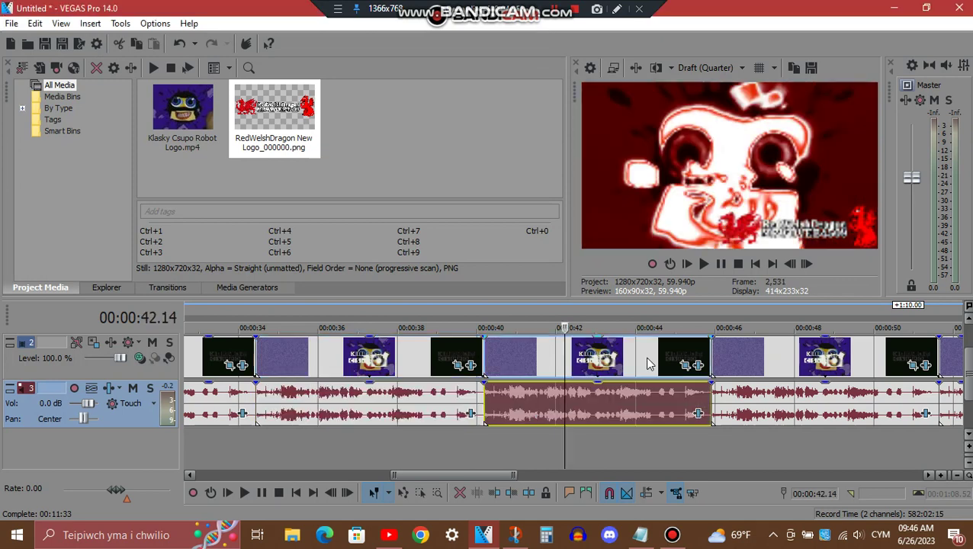
{"action": "left_click", "coordinate": [697, 366]}
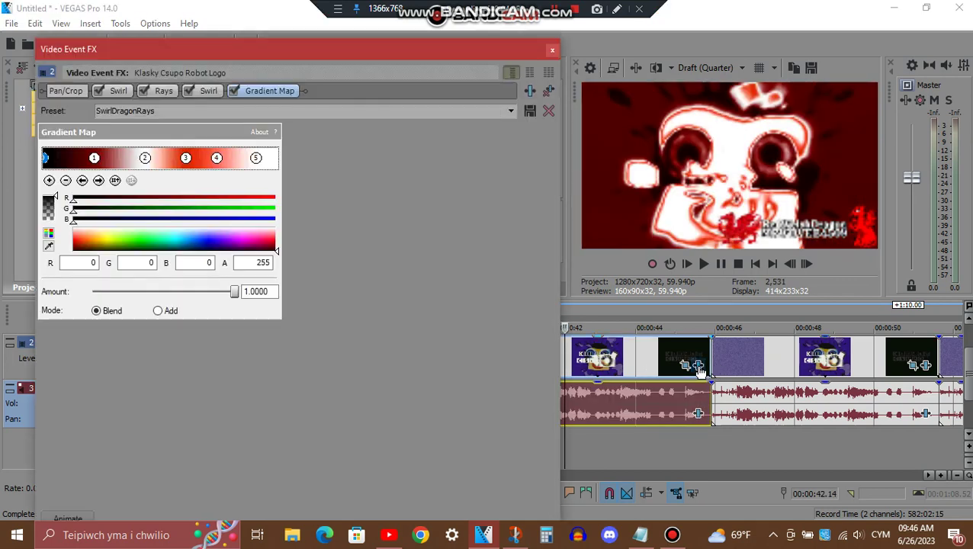
{"action": "left_click", "coordinate": [120, 90]}
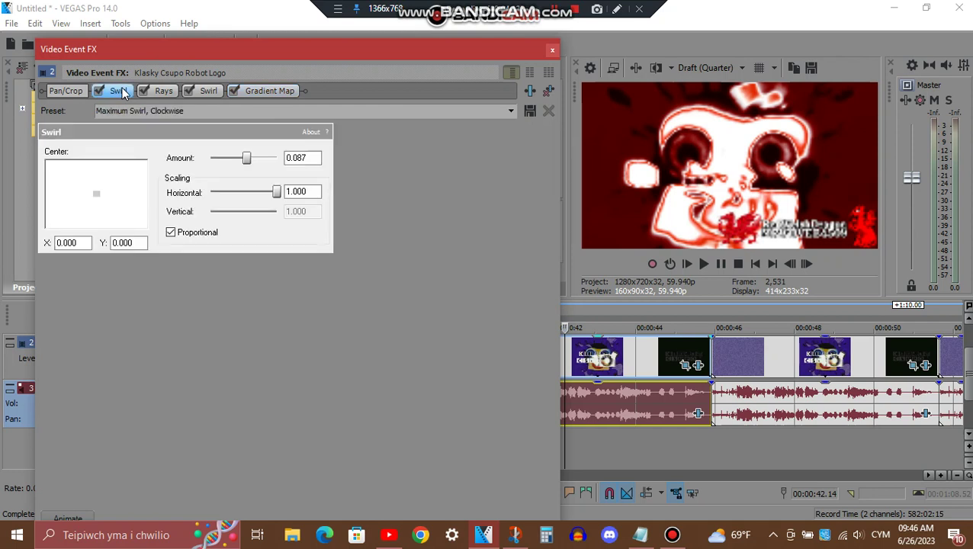
{"action": "left_click", "coordinate": [163, 91]}
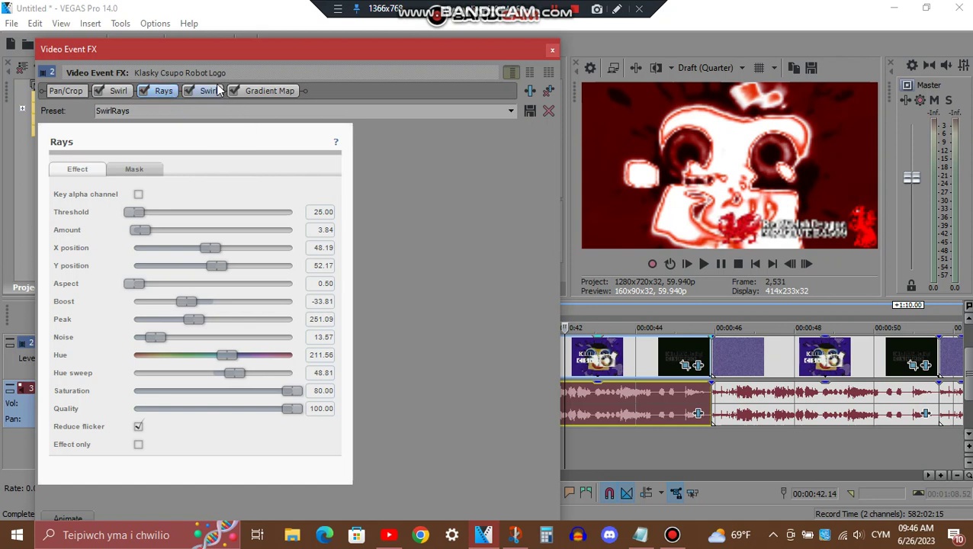
{"action": "left_click", "coordinate": [209, 91]}
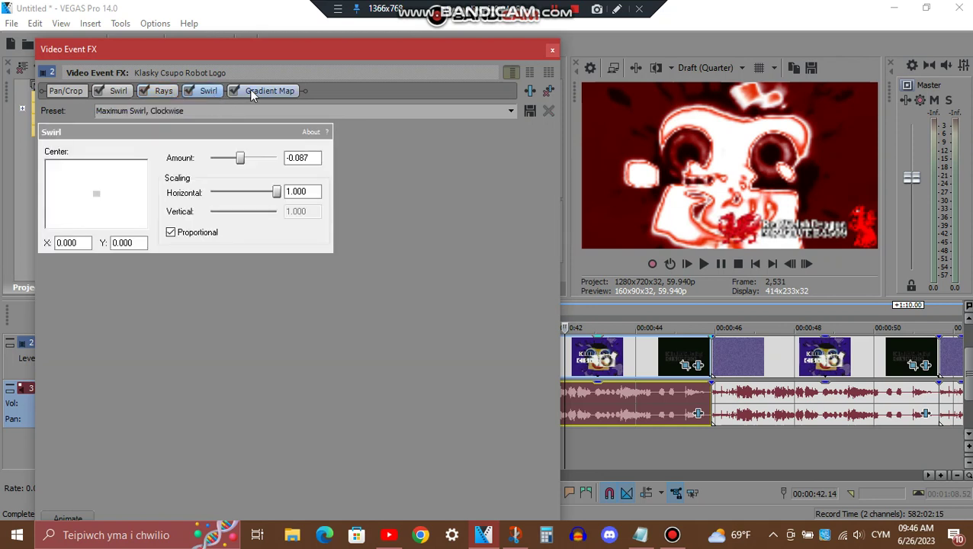
Inspect the eighth clip's Gradient Map preset and step through the RGB values of its gradient points.
{"action": "left_click", "coordinate": [252, 90]}
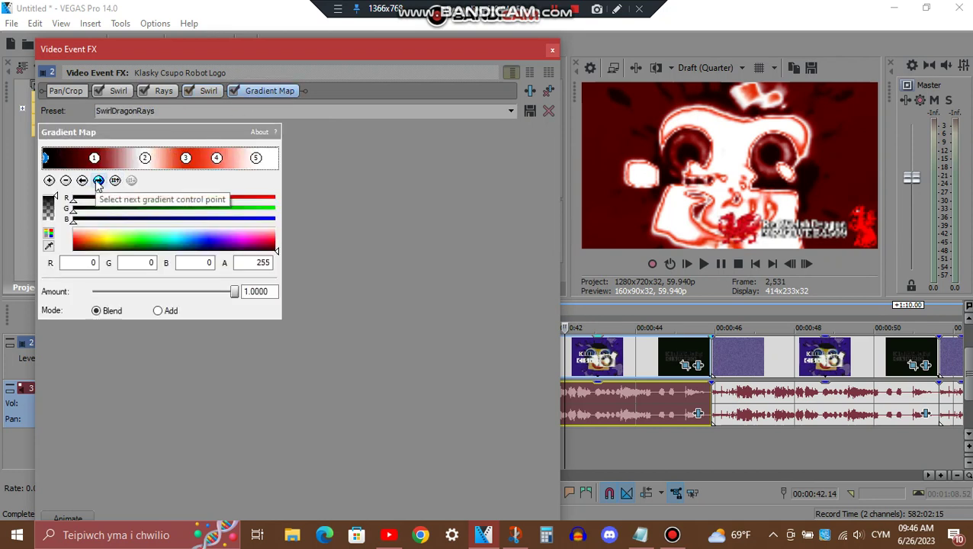
{"action": "left_click", "coordinate": [99, 181]}
{"action": "left_click", "coordinate": [98, 181]}
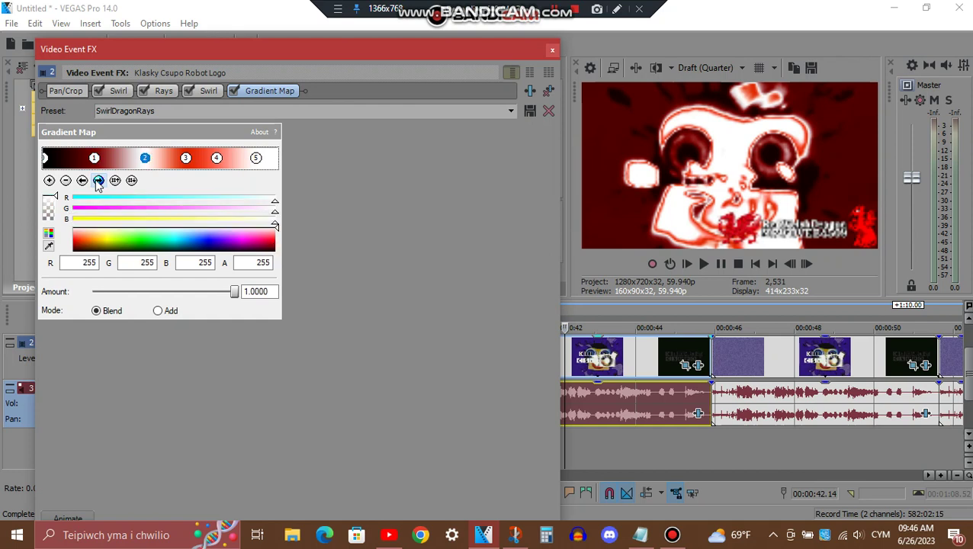
{"action": "left_click", "coordinate": [99, 181]}
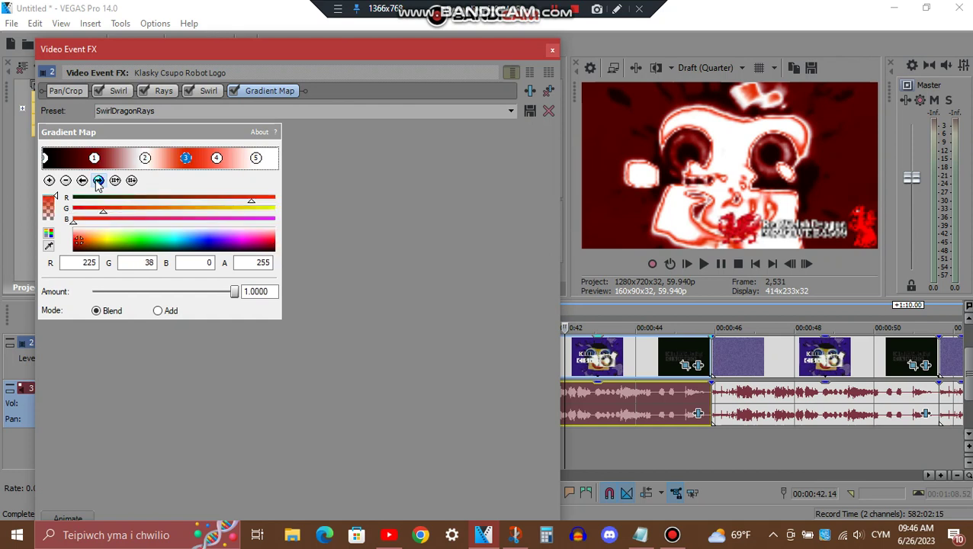
{"action": "left_click", "coordinate": [98, 181]}
{"action": "left_click", "coordinate": [99, 180]}
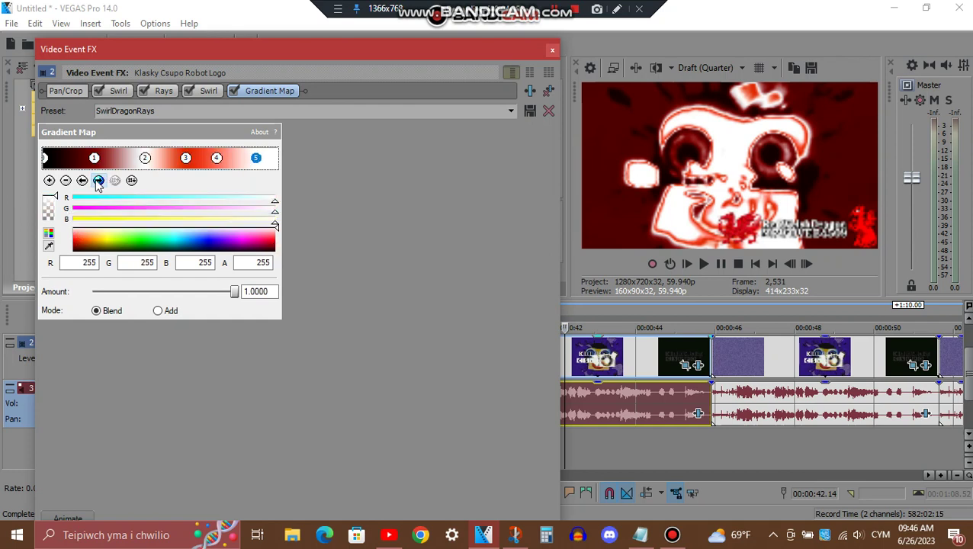
{"action": "left_click", "coordinate": [553, 53]}
Review the eighth clip's ERZATZ and Vocodex audio effects, including the Vocodex mixer knobs, carrier waveform and chord keys.
{"action": "left_click", "coordinate": [699, 416]}
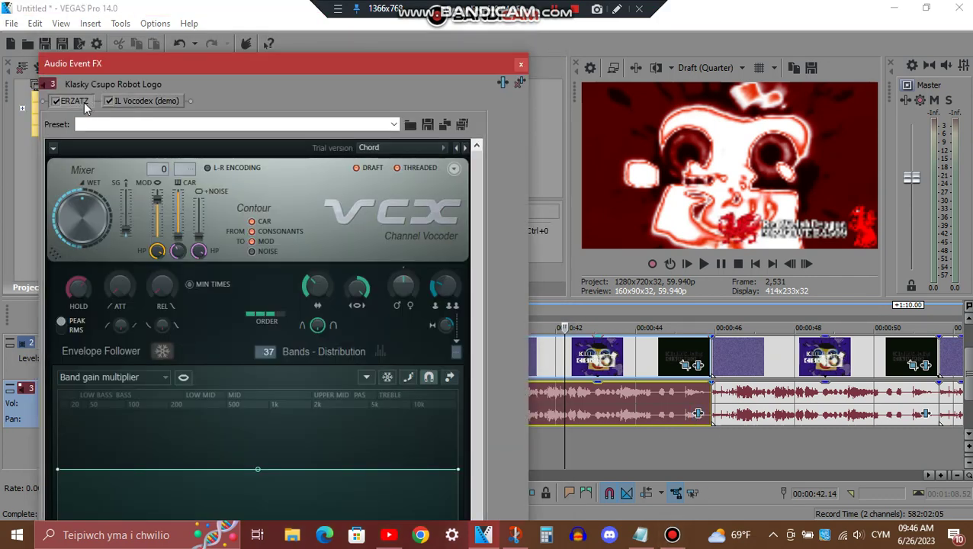
{"action": "left_click", "coordinate": [84, 103]}
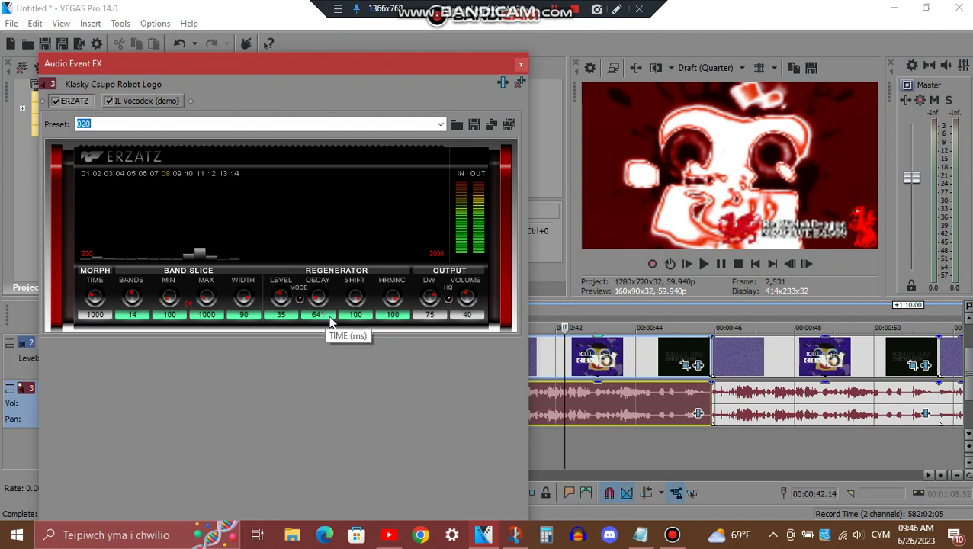
{"action": "left_click", "coordinate": [158, 97]}
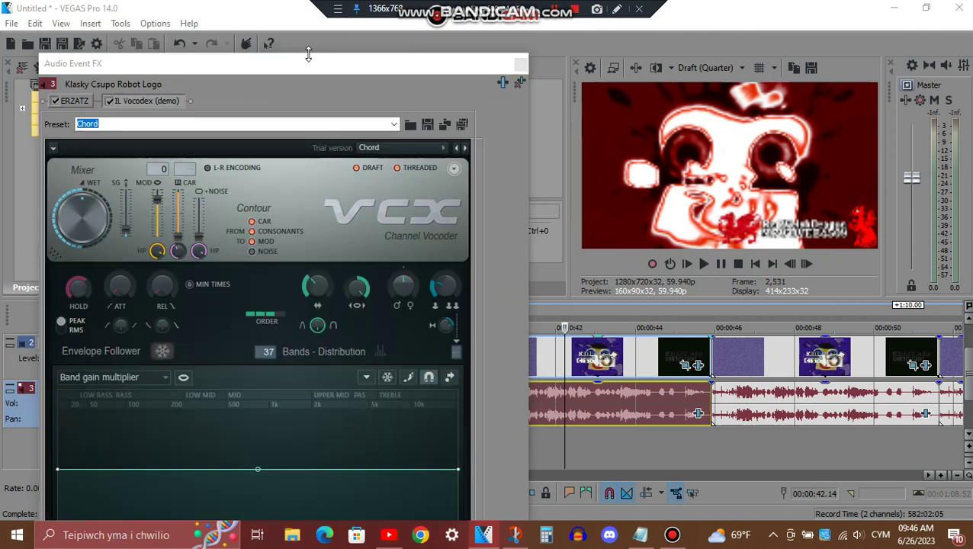
{"action": "left_click_drag", "start_coordinate": [308, 54], "coordinate": [305, 79]}
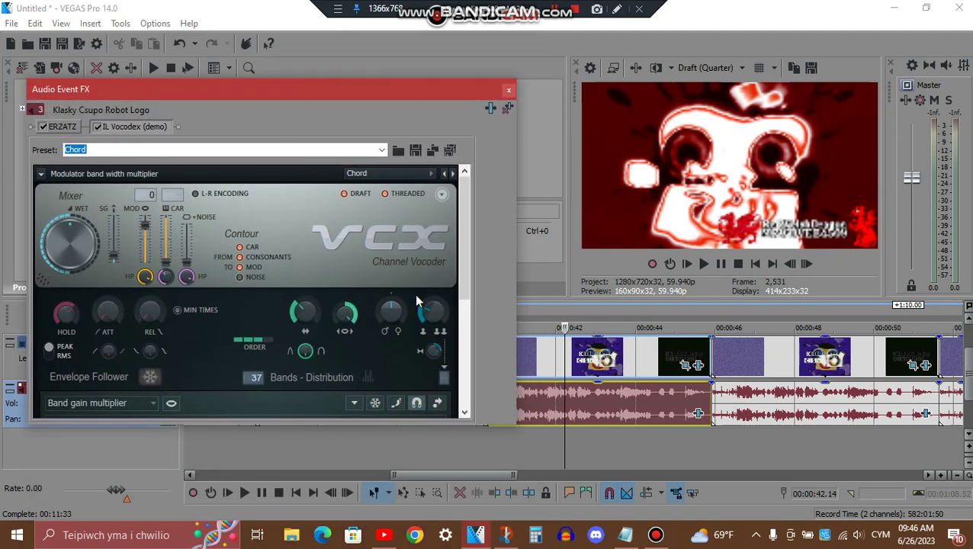
{"action": "left_click_drag", "start_coordinate": [462, 241], "coordinate": [465, 392]}
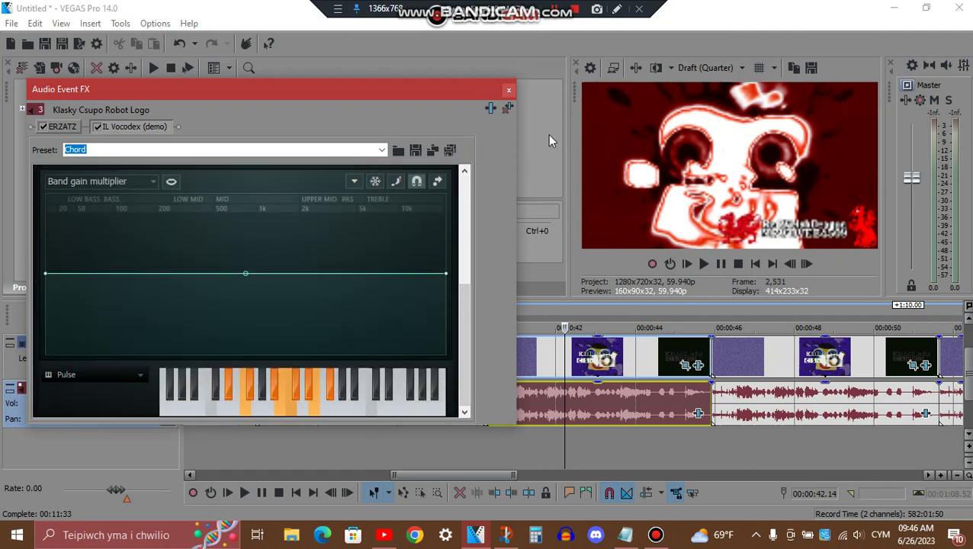
{"action": "left_click", "coordinate": [509, 90]}
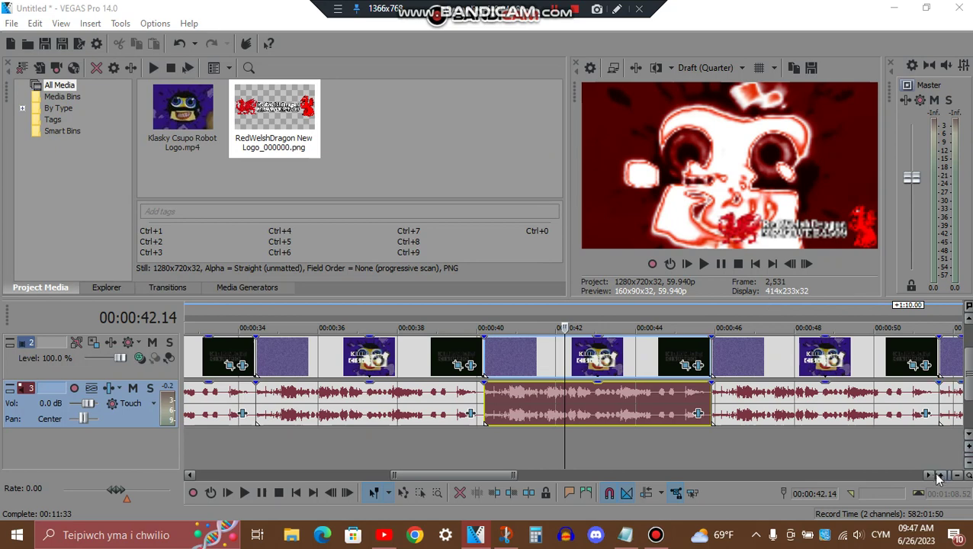
Review the Light Rays and NewBlue LE Neon Lights settings in the ninth clip's video event effects.
{"action": "left_click_drag", "start_coordinate": [938, 477], "coordinate": [937, 478]}
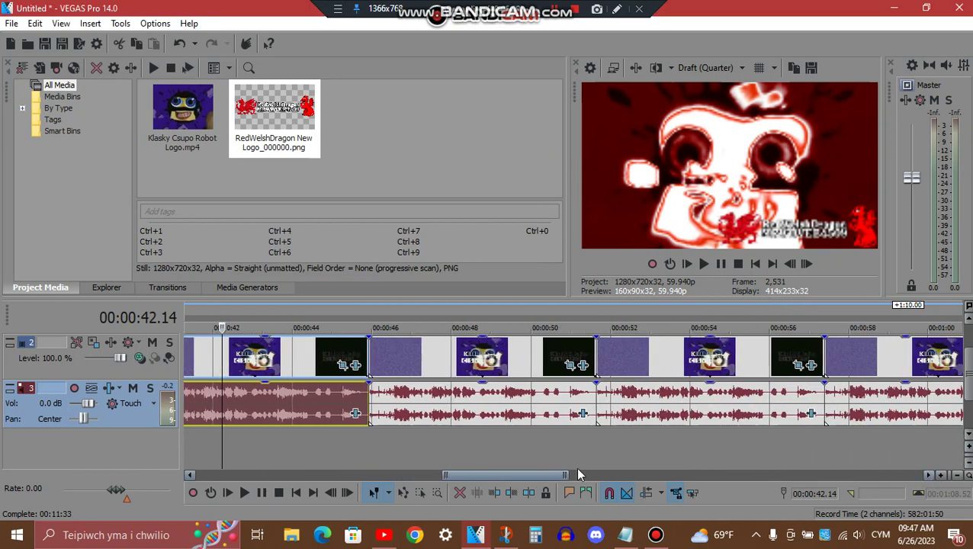
{"action": "left_click", "coordinate": [450, 392]}
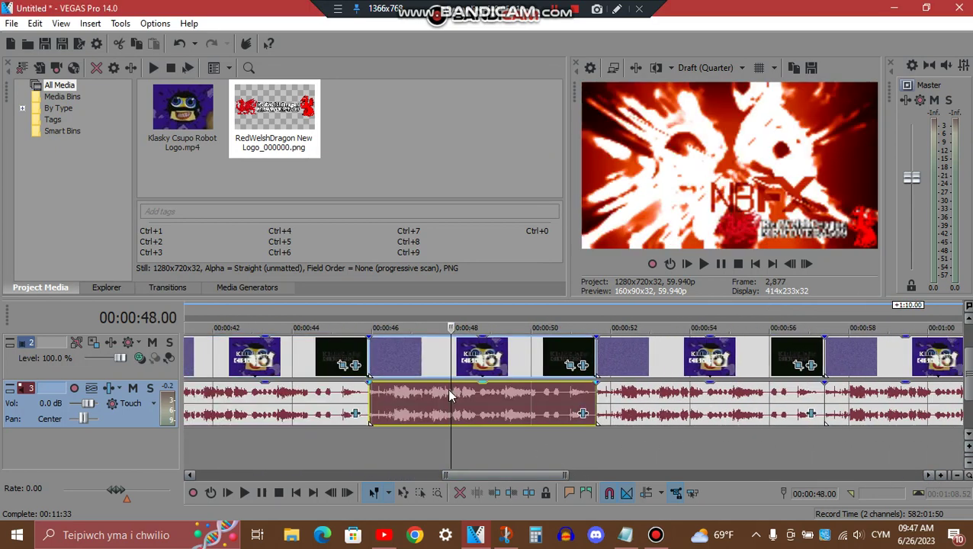
{"action": "left_click", "coordinate": [583, 366]}
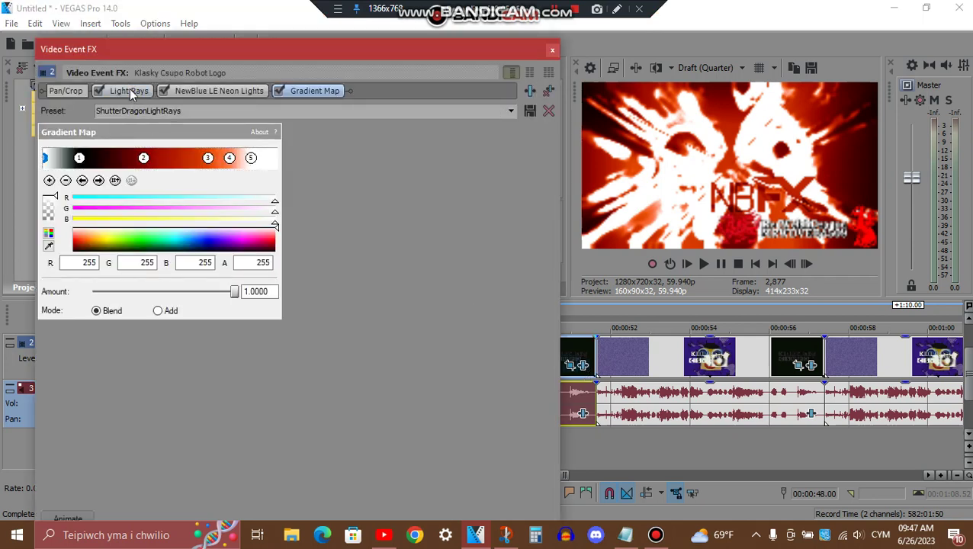
{"action": "left_click", "coordinate": [130, 91]}
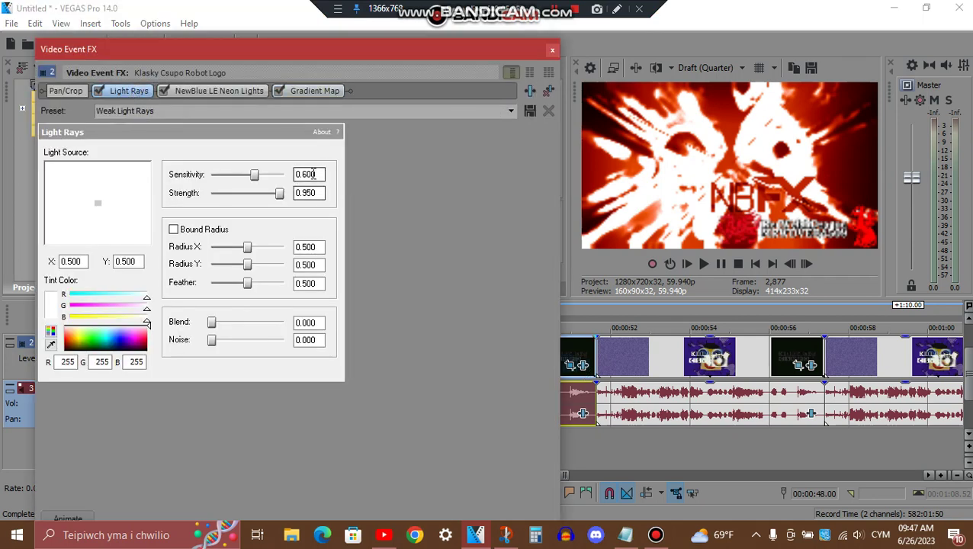
{"action": "left_click", "coordinate": [244, 90]}
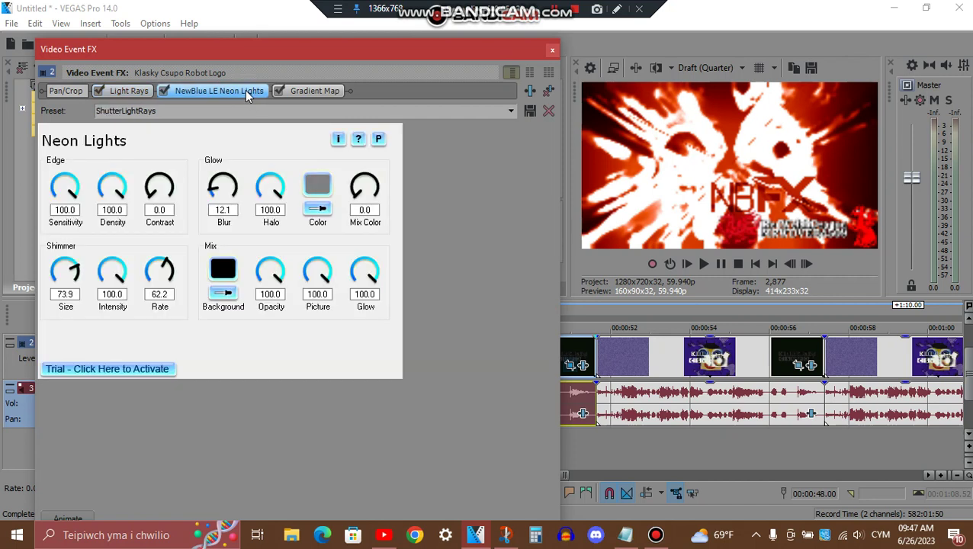
Inspect the ninth clip's Gradient Map preset and step through the RGB values of its gradient points.
{"action": "left_click", "coordinate": [315, 91]}
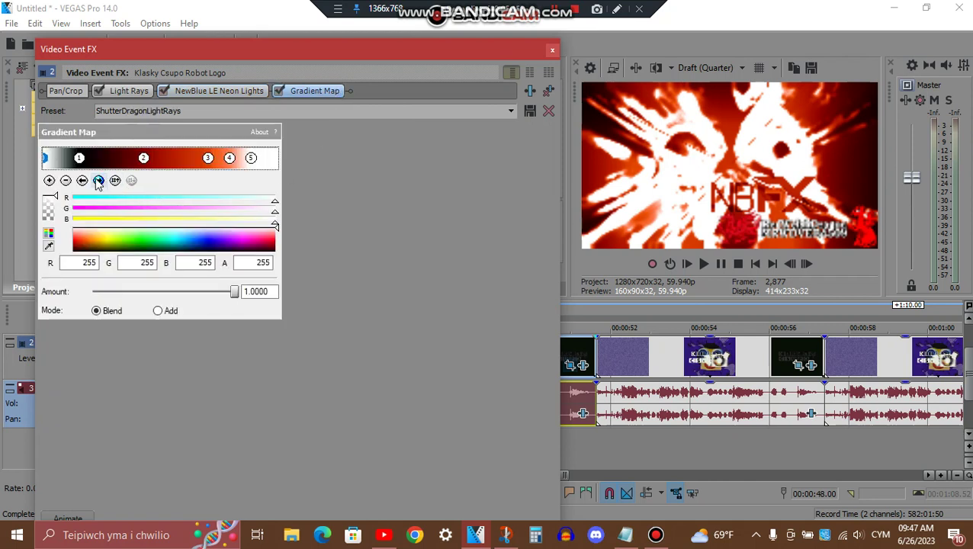
{"action": "left_click", "coordinate": [97, 181]}
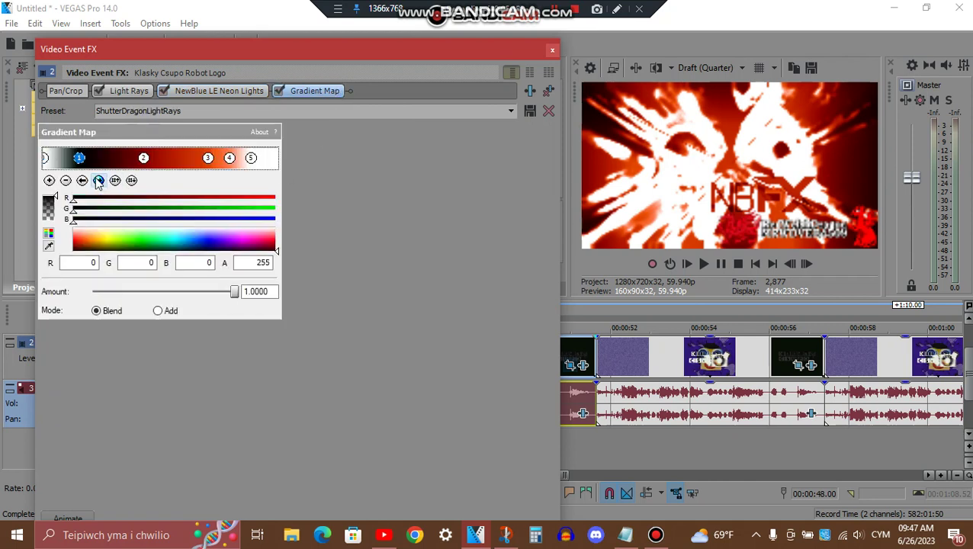
{"action": "left_click", "coordinate": [98, 181]}
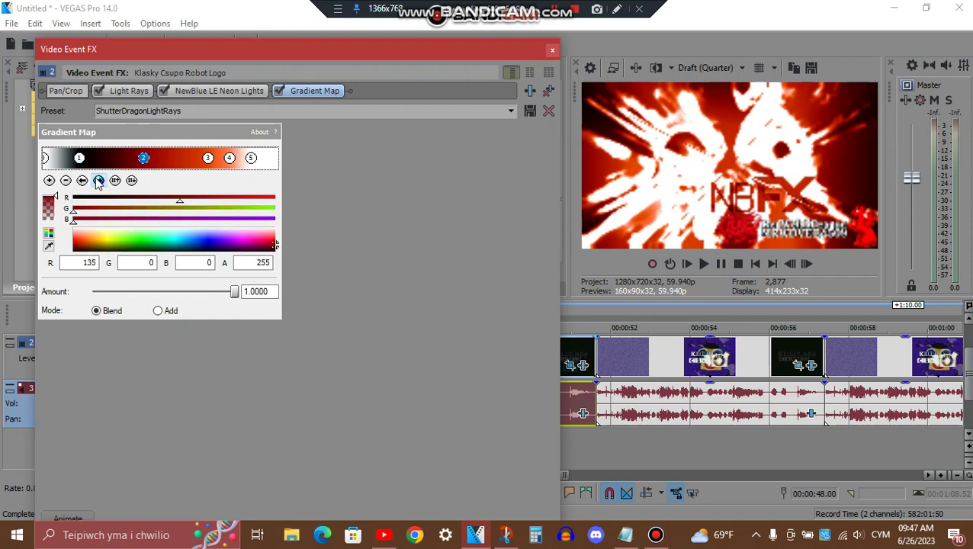
{"action": "left_click", "coordinate": [98, 181]}
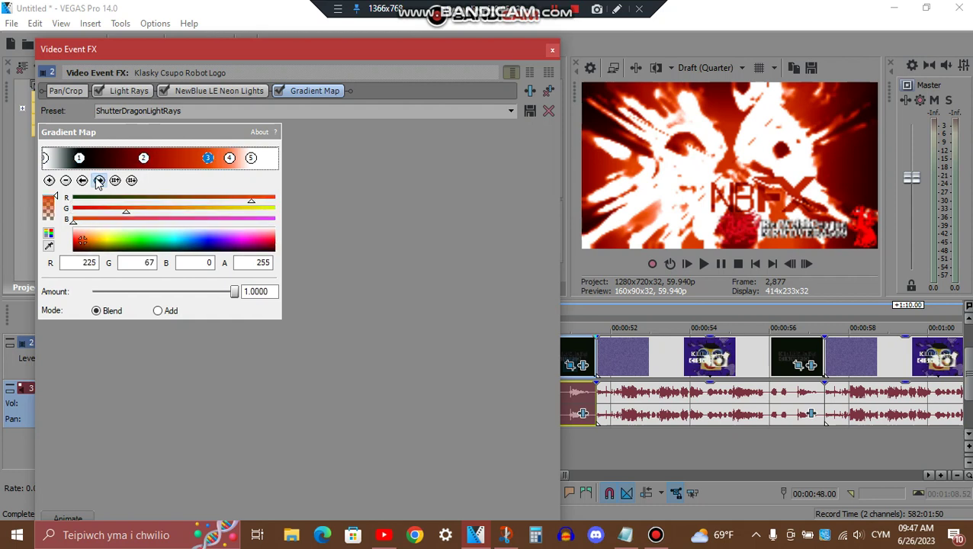
{"action": "left_click", "coordinate": [97, 181]}
{"action": "left_click", "coordinate": [97, 181]}
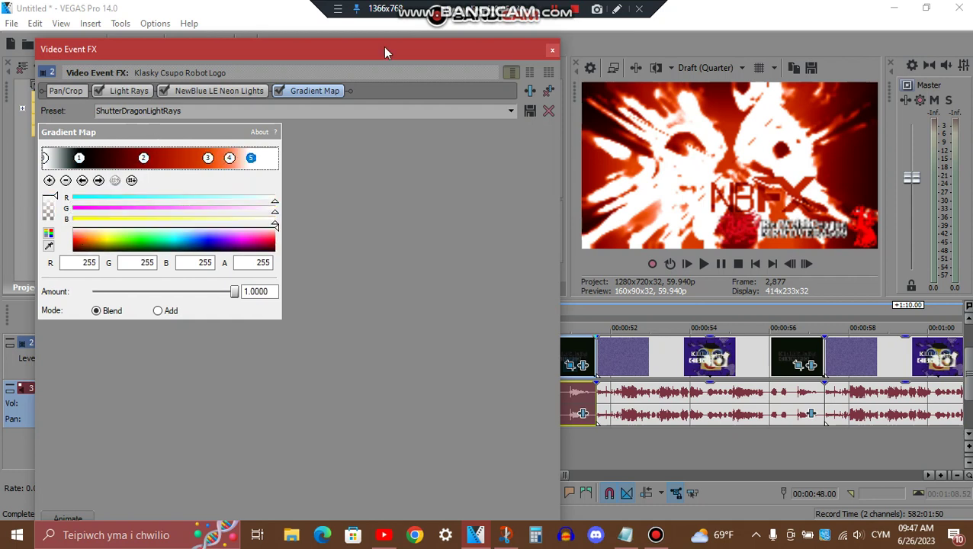
{"action": "left_click", "coordinate": [553, 51]}
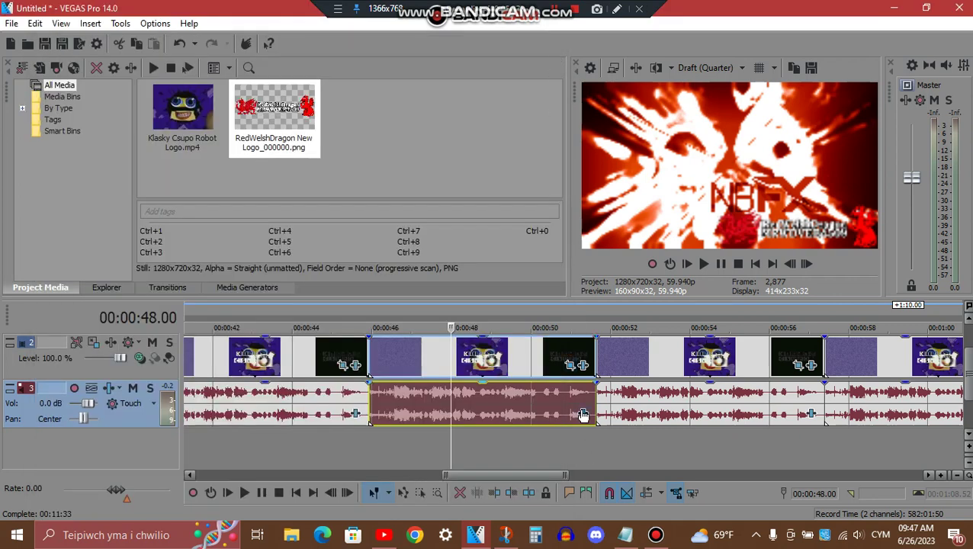
Review the ninth clip's ExpressFX Flange/Wah-Wah and Vocodex audio effects, including the Vocodex mixer knobs, carrier waveform and chord keys.
{"action": "left_click", "coordinate": [582, 412]}
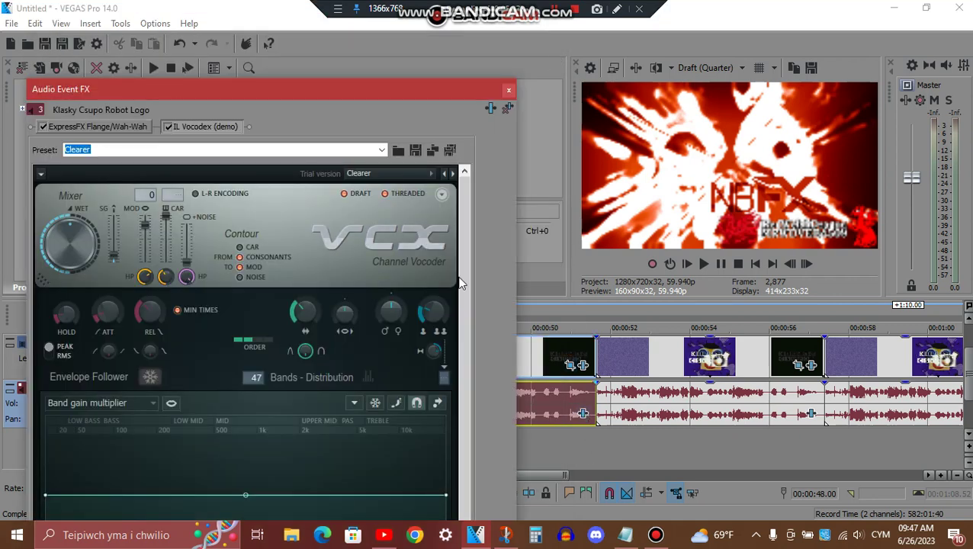
{"action": "left_click", "coordinate": [138, 128]}
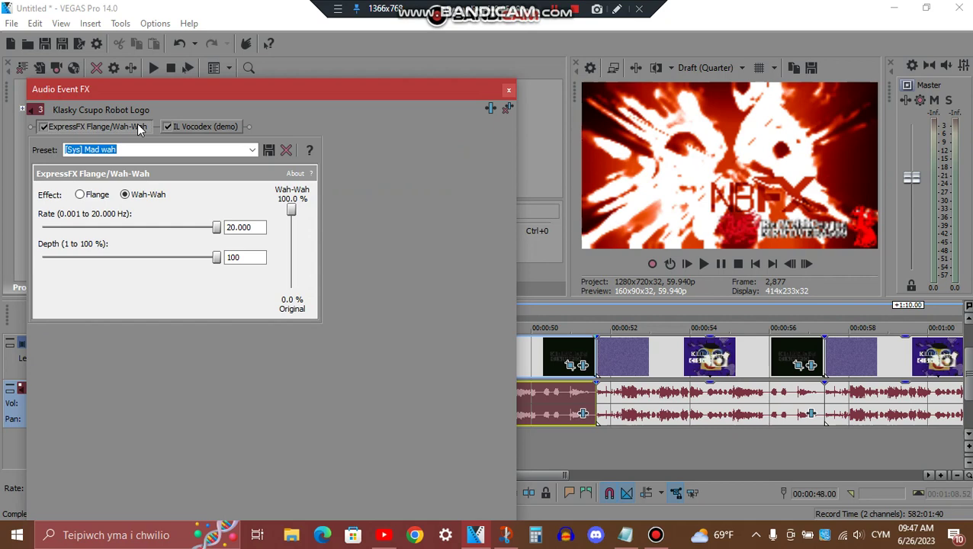
{"action": "left_click", "coordinate": [216, 129]}
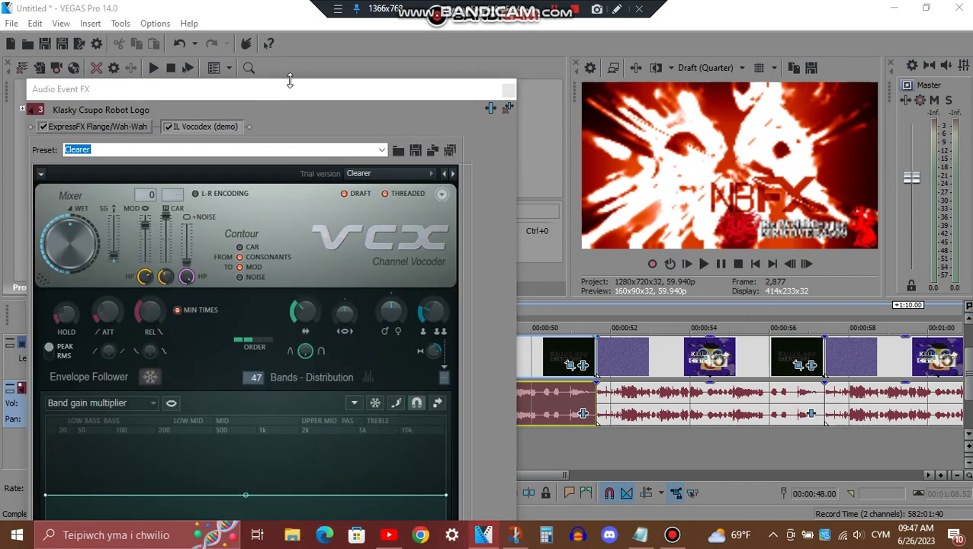
{"action": "mouse_move", "coordinate": [289, 84]}
{"action": "left_mouse_down"}
{"action": "mouse_move", "coordinate": [294, 289]}
{"action": "mouse_move", "coordinate": [295, 93]}
{"action": "left_mouse_up"}
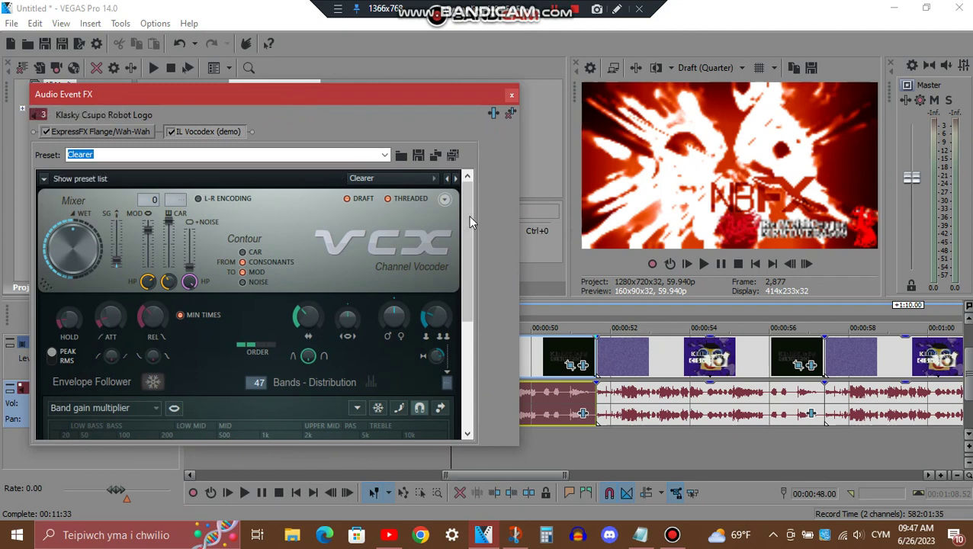
{"action": "left_click_drag", "start_coordinate": [471, 222], "coordinate": [478, 404]}
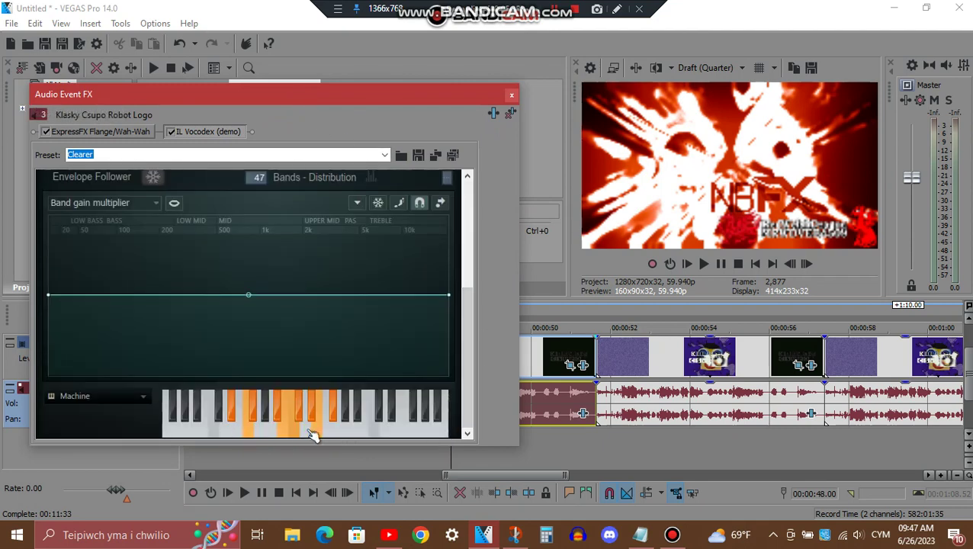
{"action": "left_click", "coordinate": [511, 97]}
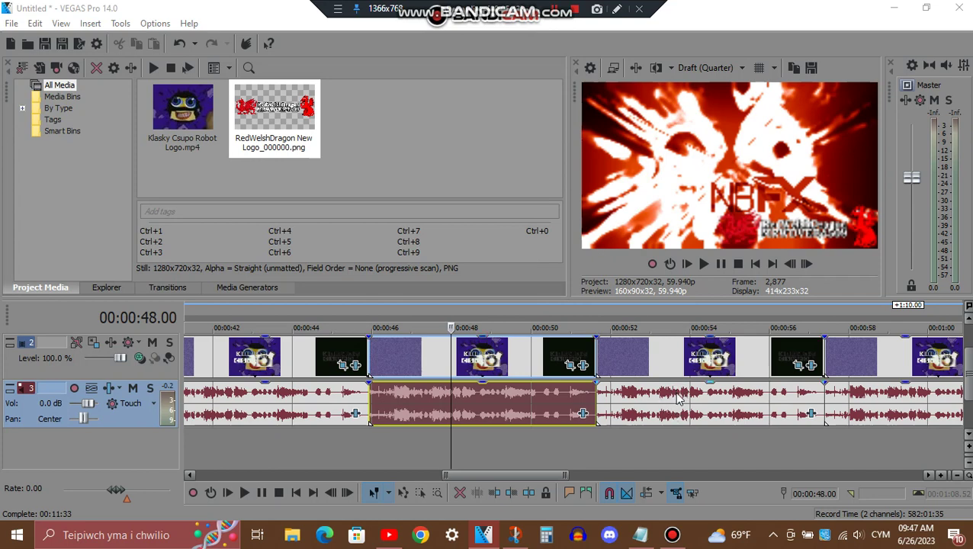
Review the TV Simulator, Light Rays, Rays and Glow settings in the tenth clip's video event effects.
{"action": "left_click", "coordinate": [679, 396]}
{"action": "left_click", "coordinate": [928, 475]}
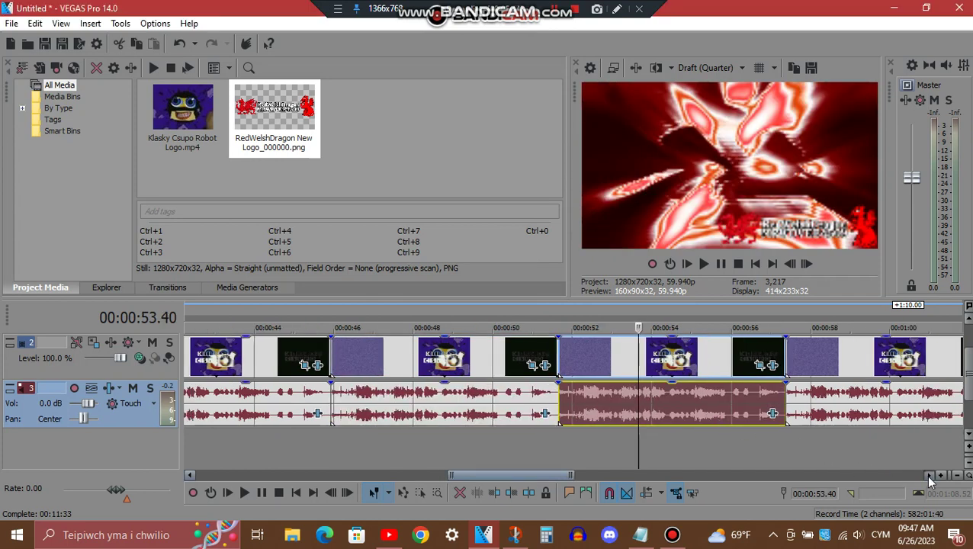
{"action": "left_click", "coordinate": [513, 373]}
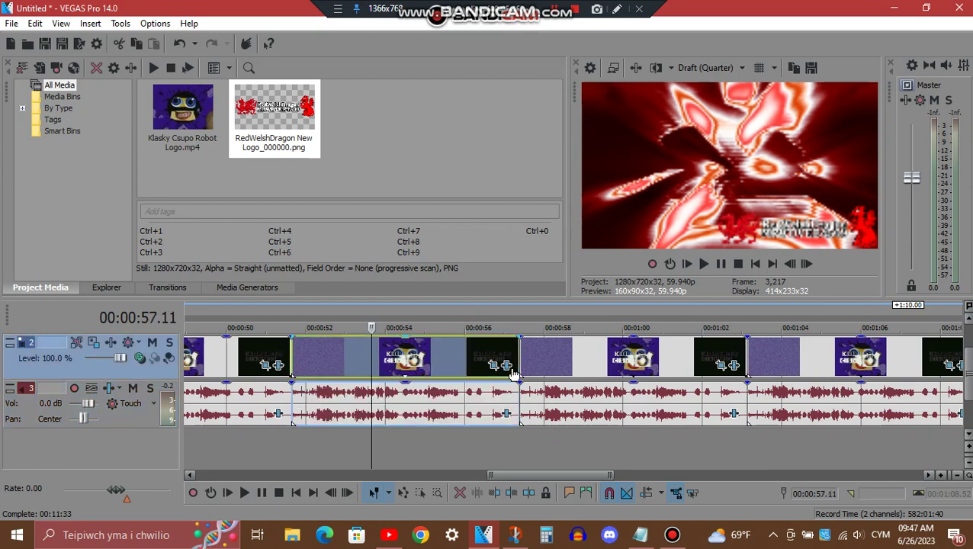
{"action": "left_click", "coordinate": [370, 401]}
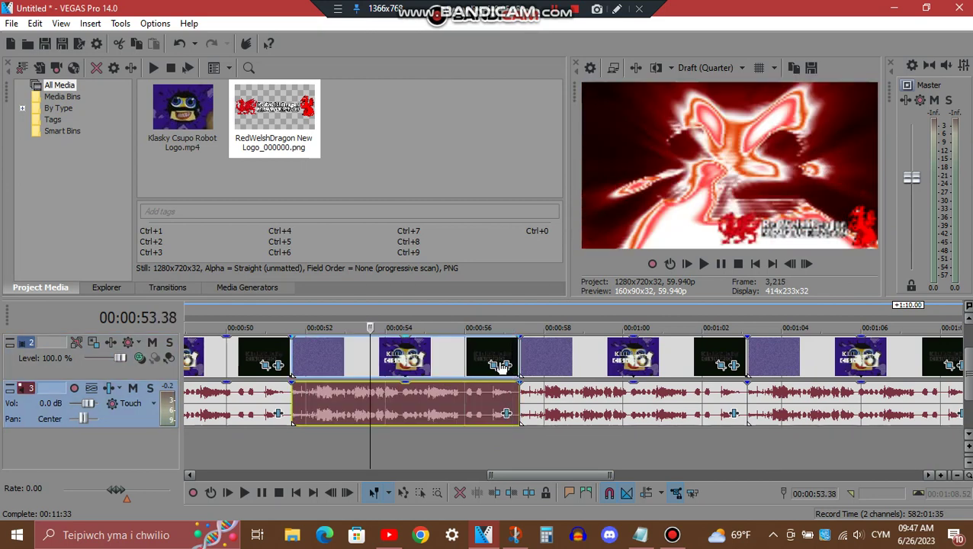
{"action": "left_click", "coordinate": [503, 366]}
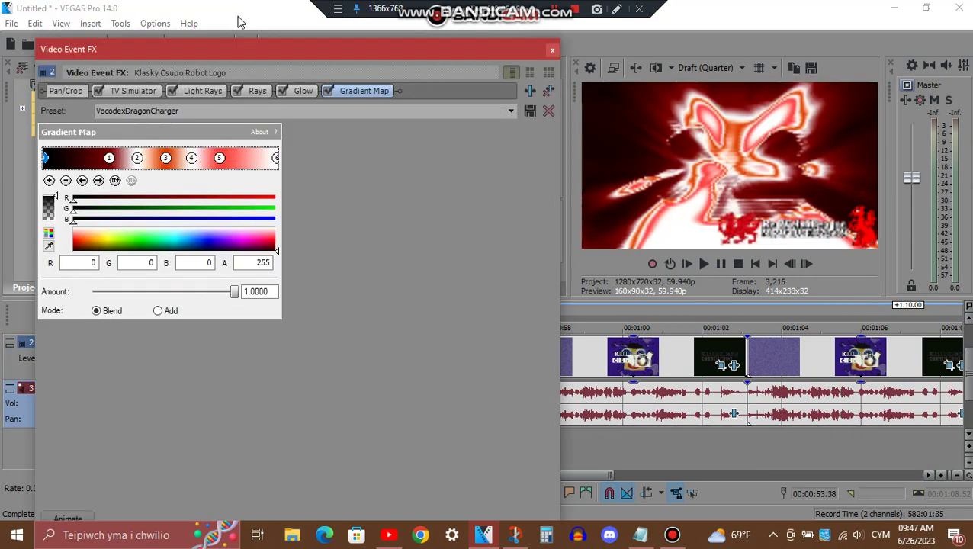
{"action": "left_click", "coordinate": [134, 89]}
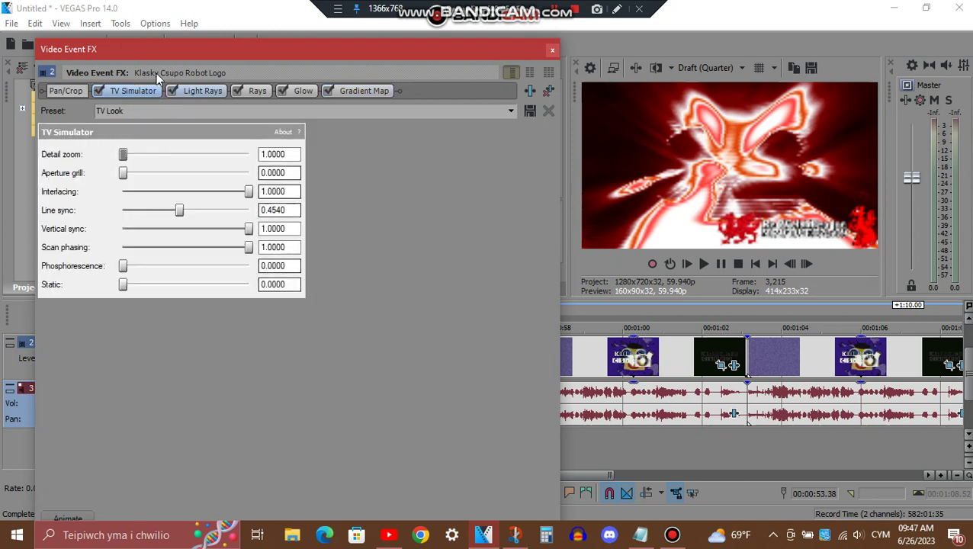
{"action": "left_click", "coordinate": [203, 91]}
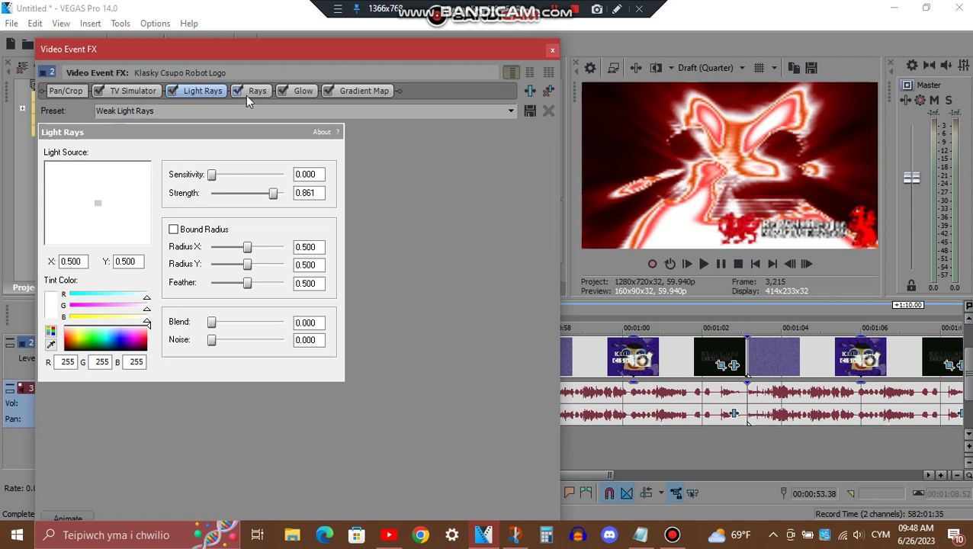
{"action": "left_click", "coordinate": [258, 91]}
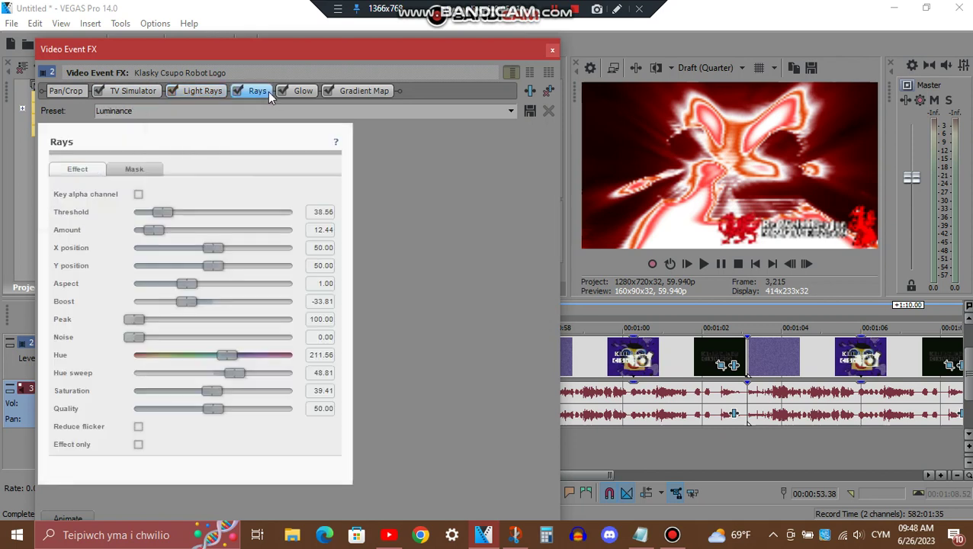
{"action": "left_click", "coordinate": [312, 91]}
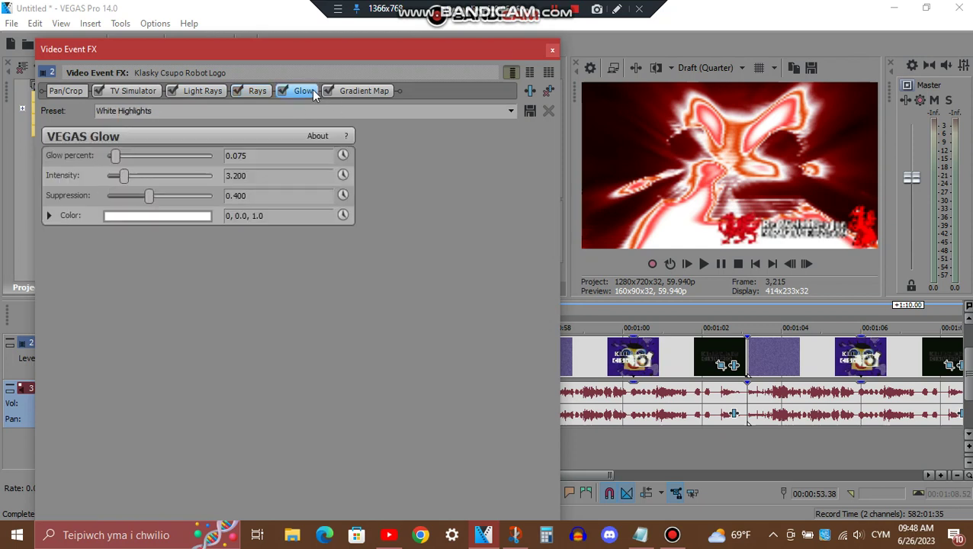
Inspect the tenth clip's Gradient Map preset and step through the RGB values of its gradient points.
{"action": "left_click", "coordinate": [365, 90]}
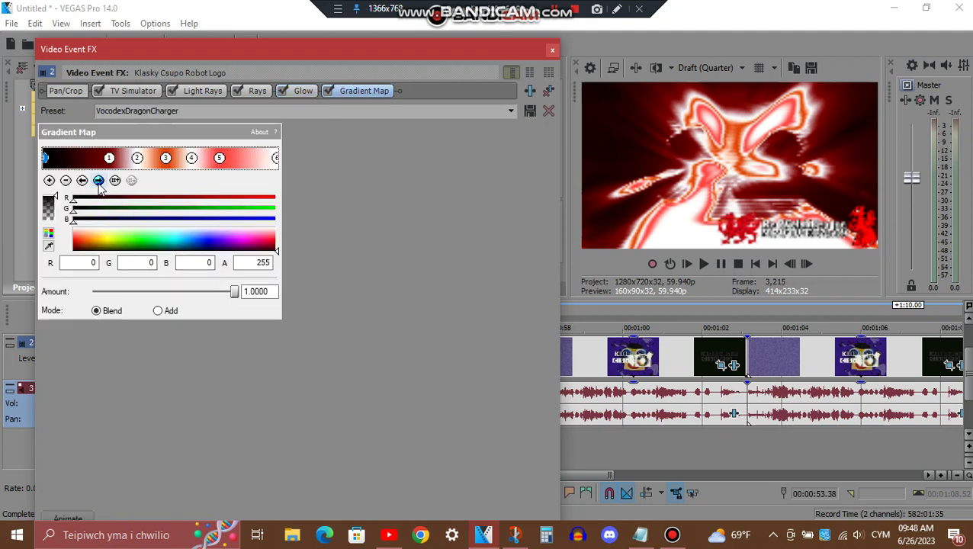
{"action": "left_click", "coordinate": [99, 181]}
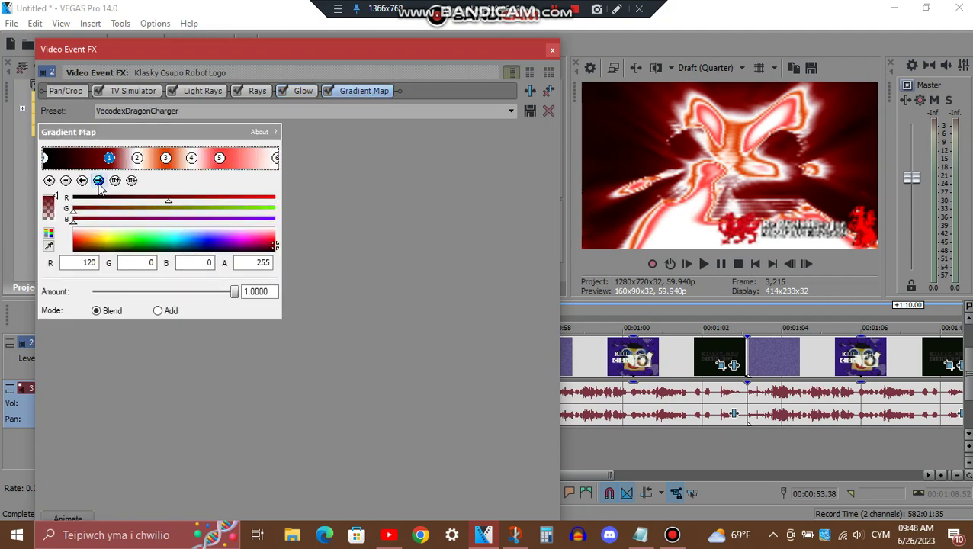
{"action": "left_click", "coordinate": [98, 181]}
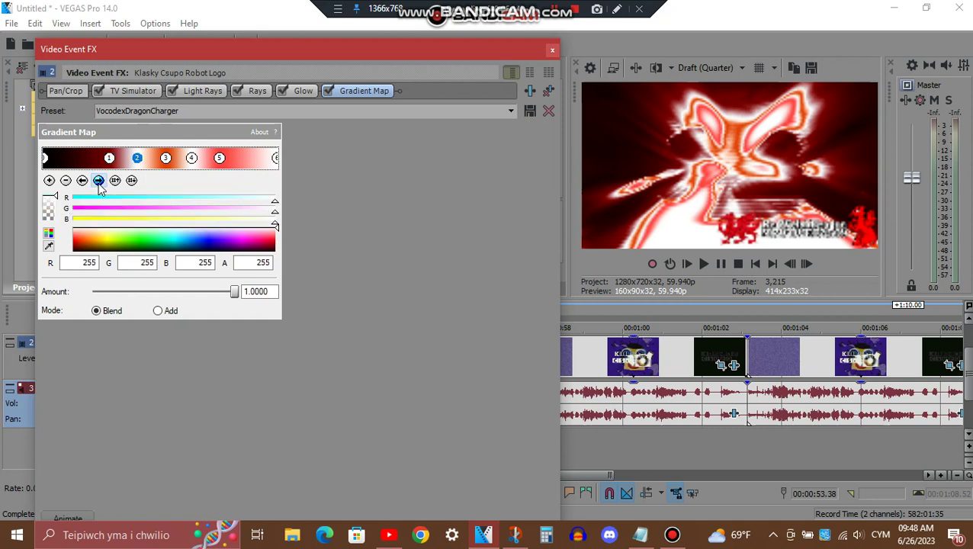
{"action": "left_click", "coordinate": [99, 181]}
{"action": "left_click", "coordinate": [98, 181]}
{"action": "left_click", "coordinate": [98, 180]}
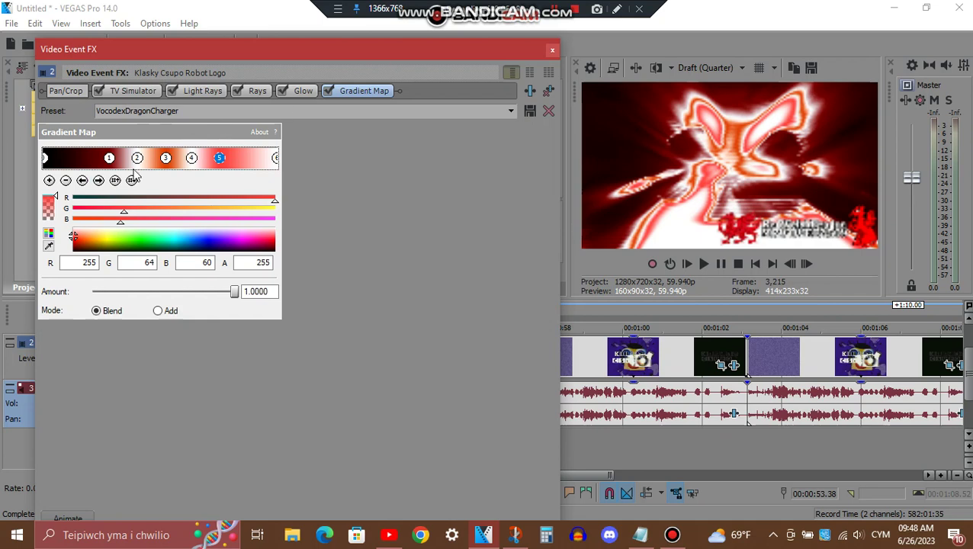
{"action": "left_click", "coordinate": [98, 181]}
{"action": "left_click", "coordinate": [552, 52]}
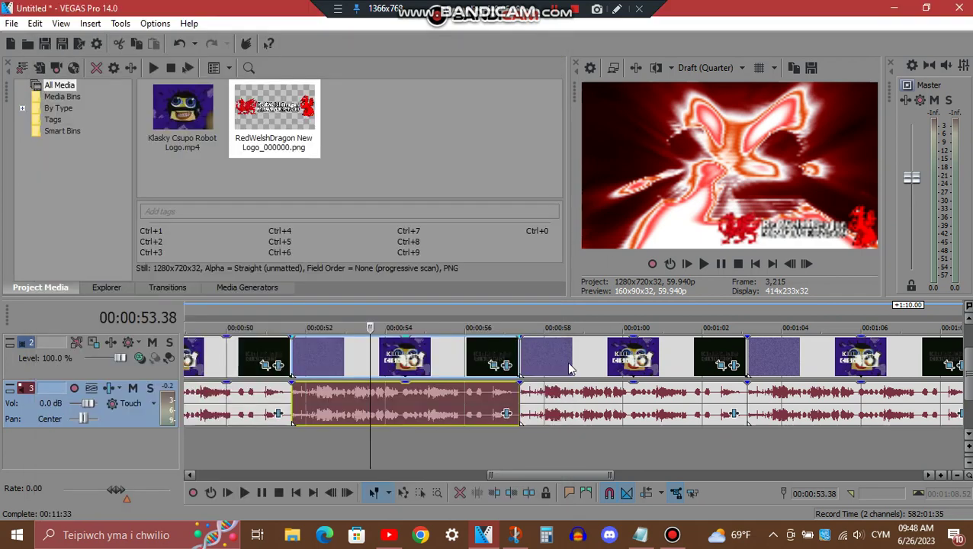
Review the tenth clip's Vocodex audio effect, including its mixer knobs, carrier waveform and chord keys.
{"action": "left_click", "coordinate": [505, 413]}
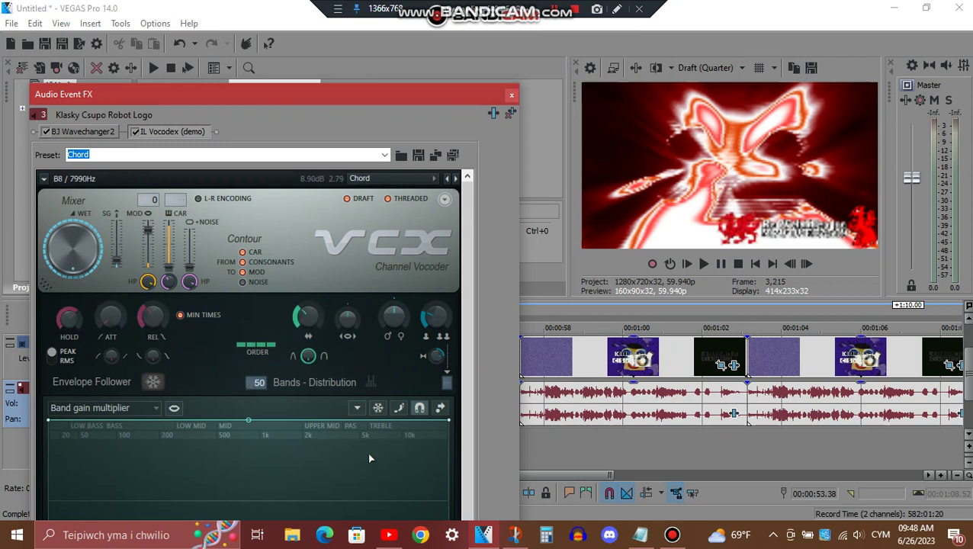
{"action": "left_click_drag", "start_coordinate": [347, 84], "coordinate": [368, 62]}
{"action": "left_click_drag", "start_coordinate": [493, 226], "coordinate": [494, 348]}
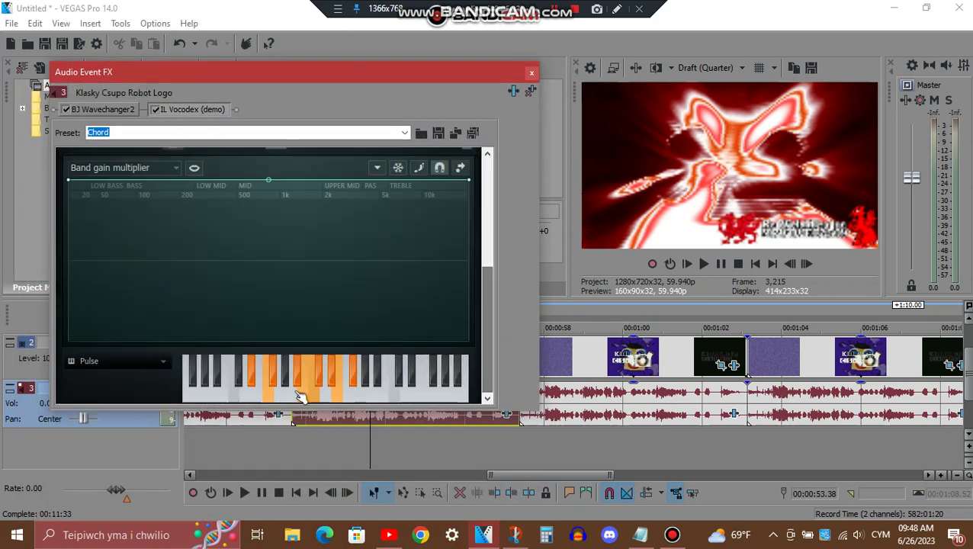
{"action": "left_click", "coordinate": [531, 72]}
Inspect the eleventh clip's Gradient Map video effect and step through the RGB values of its gradient points.
{"action": "left_click", "coordinate": [598, 396]}
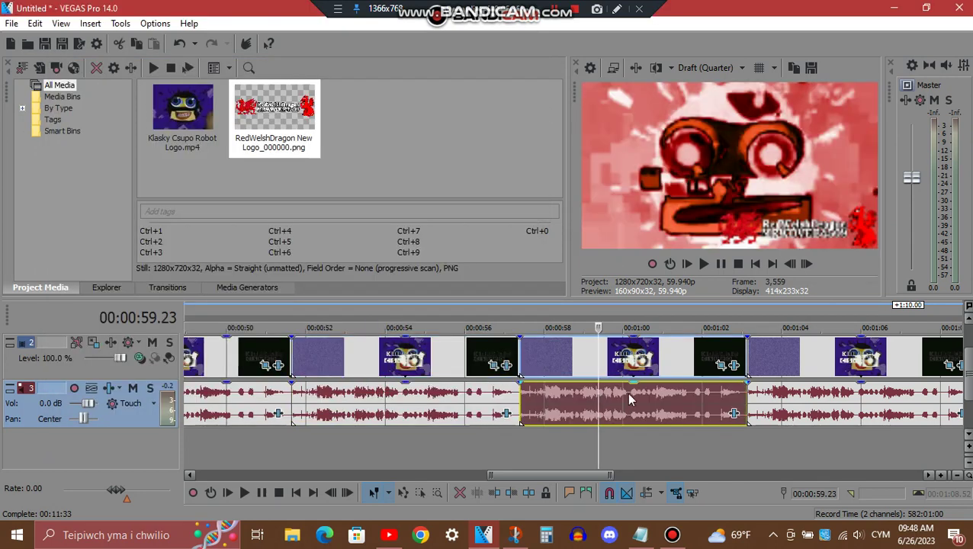
{"action": "left_click", "coordinate": [740, 373]}
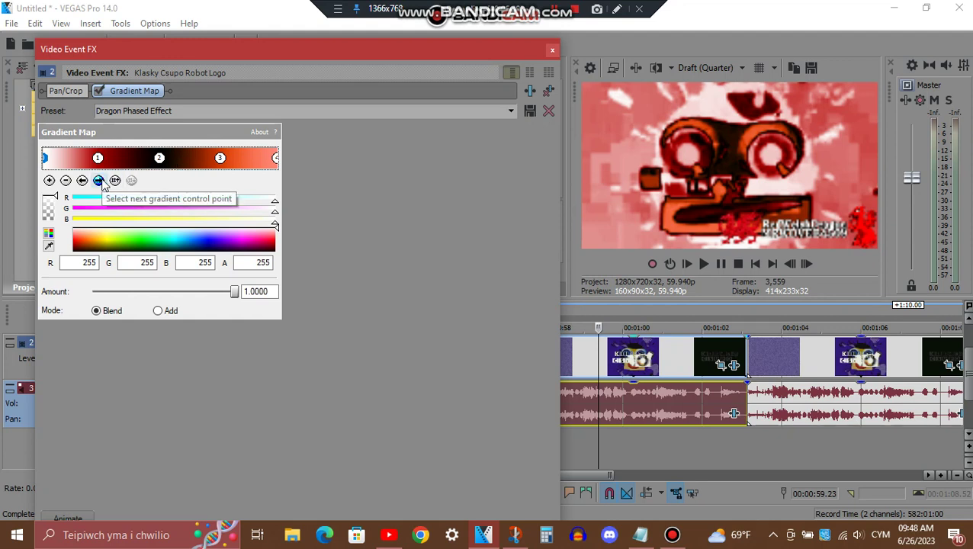
{"action": "left_click", "coordinate": [100, 182]}
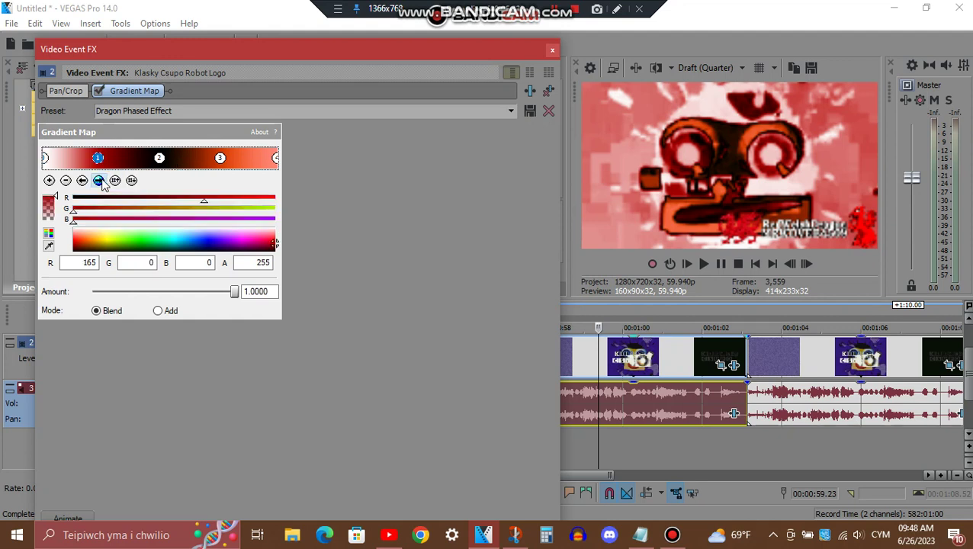
{"action": "left_click", "coordinate": [100, 182]}
{"action": "left_click", "coordinate": [100, 182]}
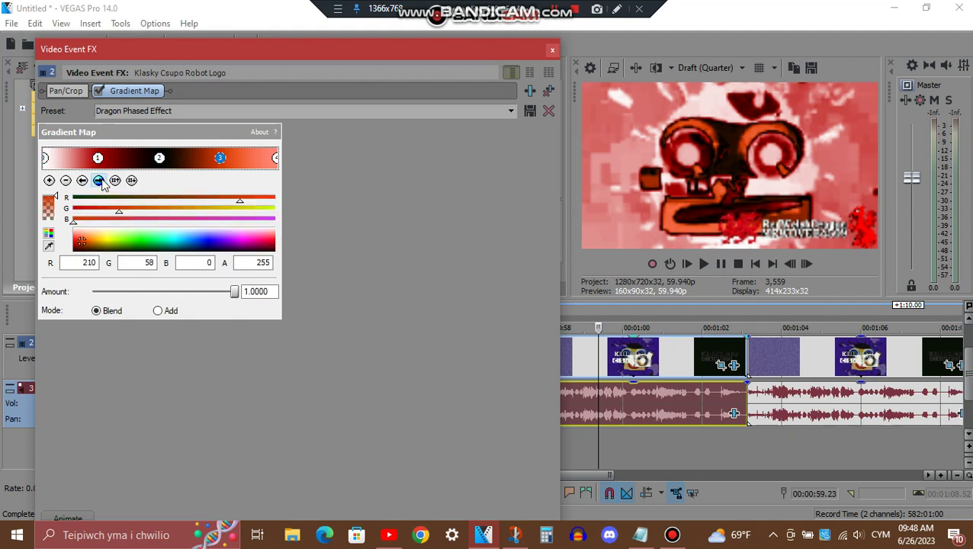
{"action": "left_click", "coordinate": [100, 182]}
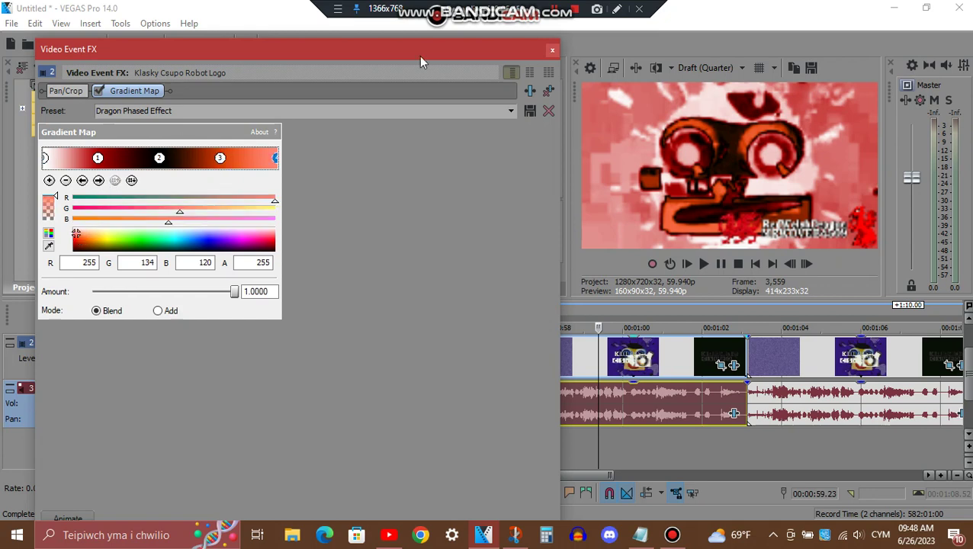
{"action": "left_click", "coordinate": [552, 52]}
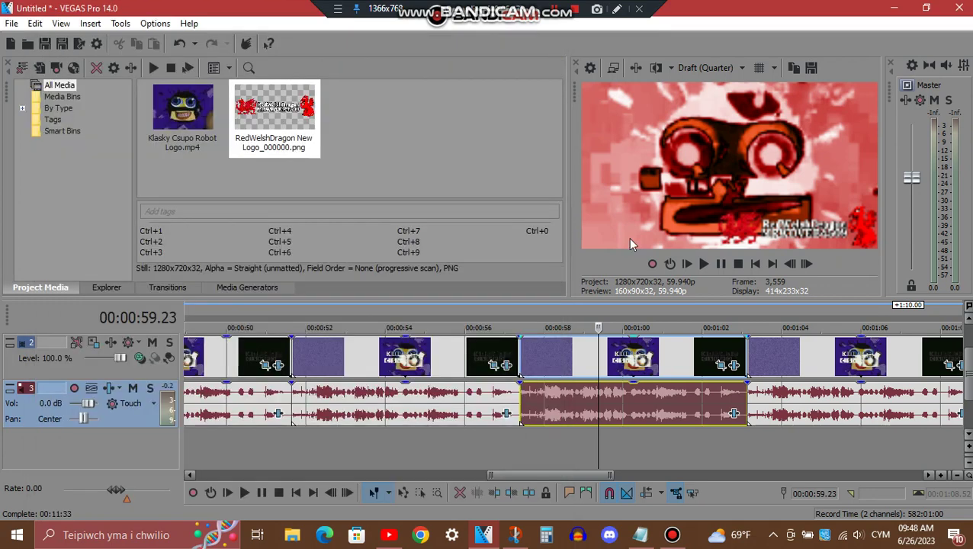
Review the eleventh clip's Vocodex audio effect, including its preset, mixer knobs, carrier waveform and chord keys.
{"action": "left_click", "coordinate": [734, 414]}
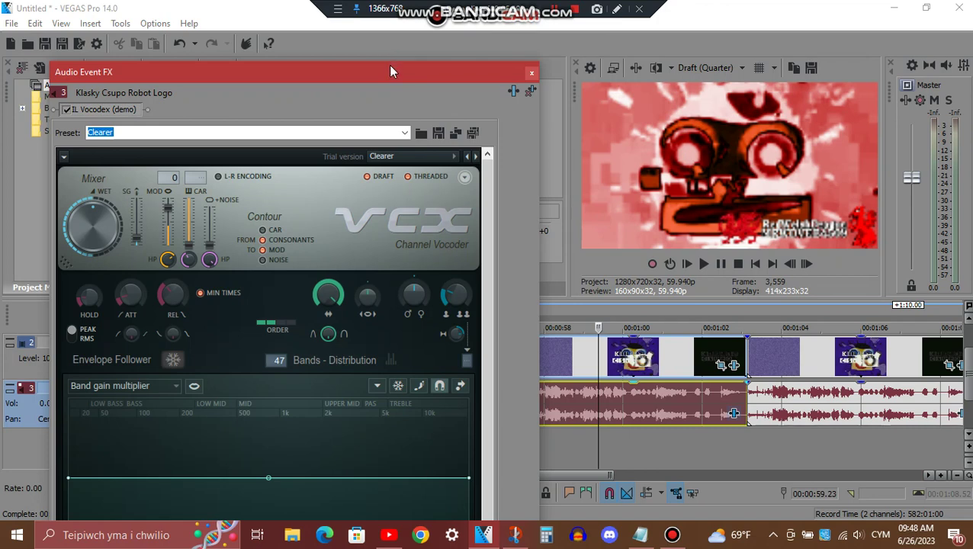
{"action": "mouse_move", "coordinate": [388, 67]}
{"action": "left_mouse_down"}
{"action": "mouse_move", "coordinate": [396, 332]}
{"action": "mouse_move", "coordinate": [398, 75]}
{"action": "left_mouse_up"}
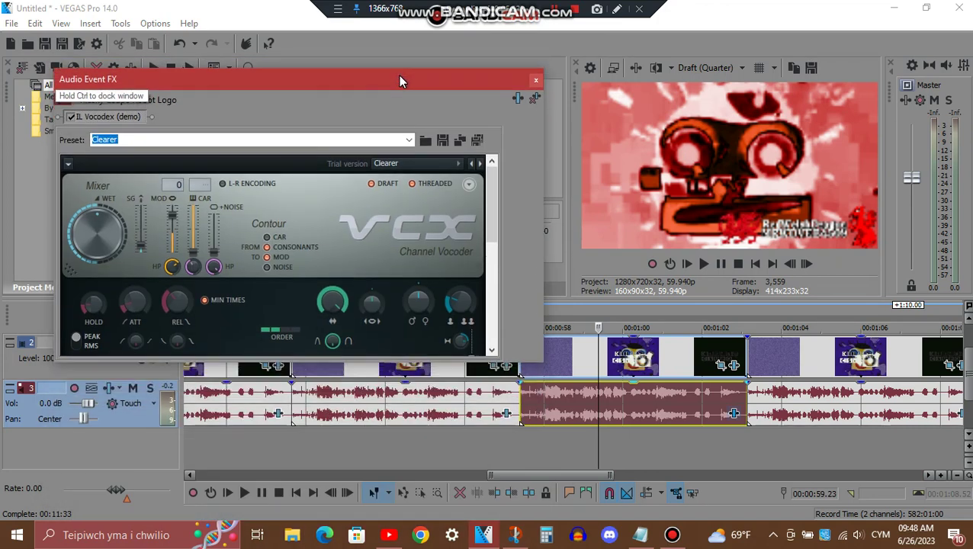
{"action": "scroll", "coordinate": [493, 227], "scroll_direction": "down", "scroll_amount": 3}
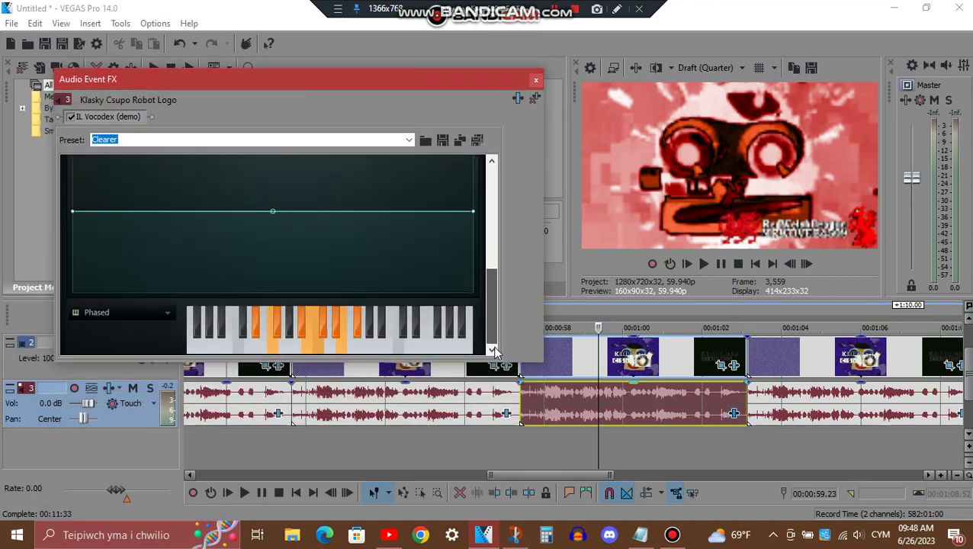
{"action": "left_click", "coordinate": [537, 80]}
Review the twelfth clip's TV Simulator settings, including detail zoom, and the RGB values of its Gradient Map points.
{"action": "left_click", "coordinate": [928, 476]}
{"action": "left_click", "coordinate": [928, 476]}
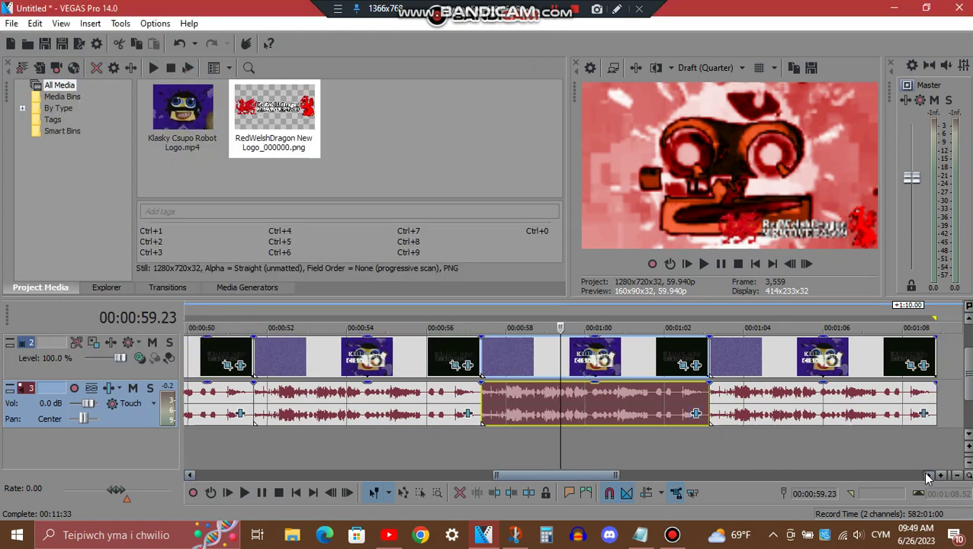
{"action": "left_click", "coordinate": [928, 476]}
{"action": "left_click", "coordinate": [562, 393]}
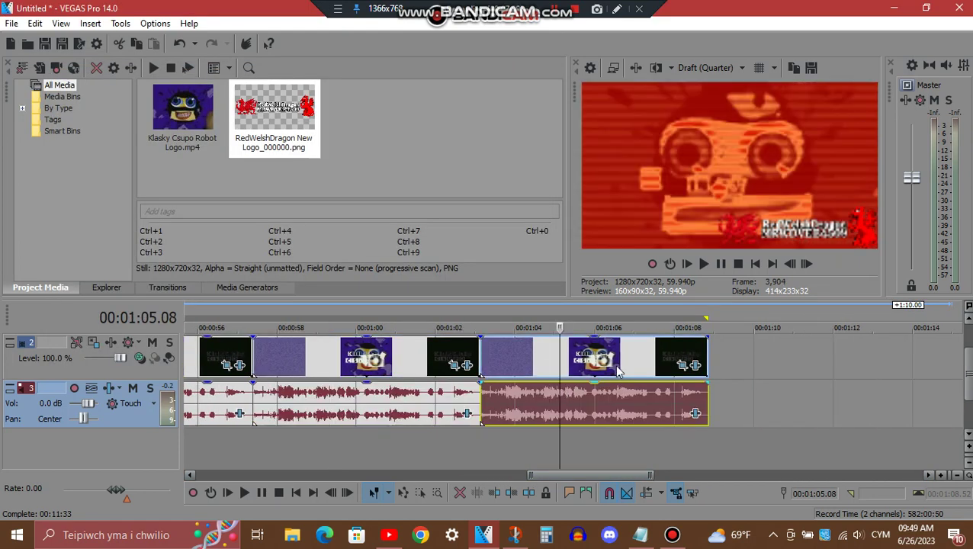
{"action": "left_click", "coordinate": [696, 366]}
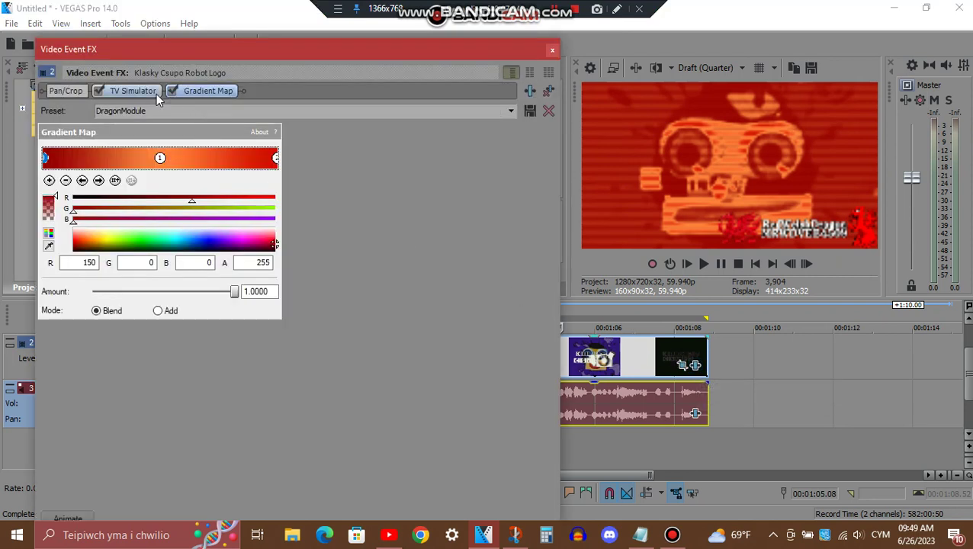
{"action": "left_click", "coordinate": [149, 96]}
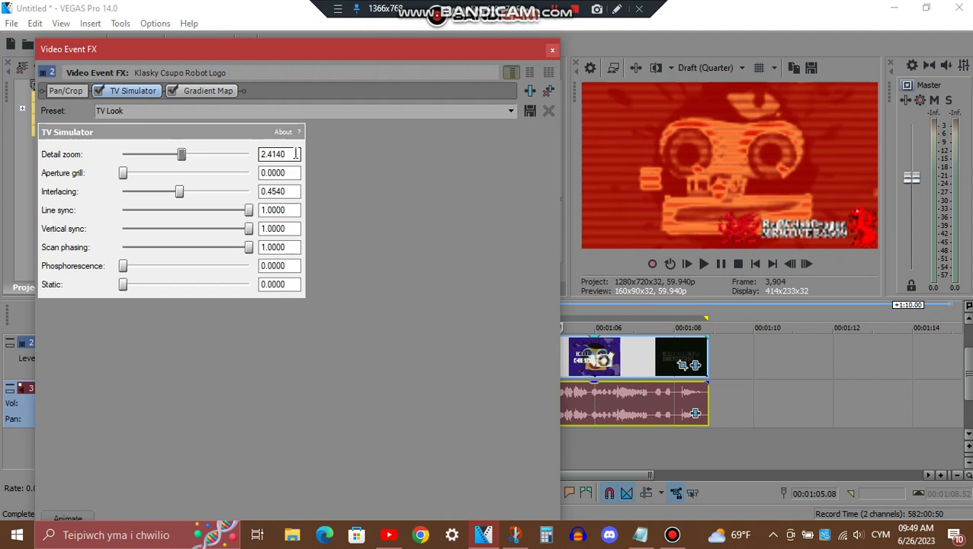
{"action": "left_click_drag", "start_coordinate": [296, 154], "coordinate": [234, 158]}
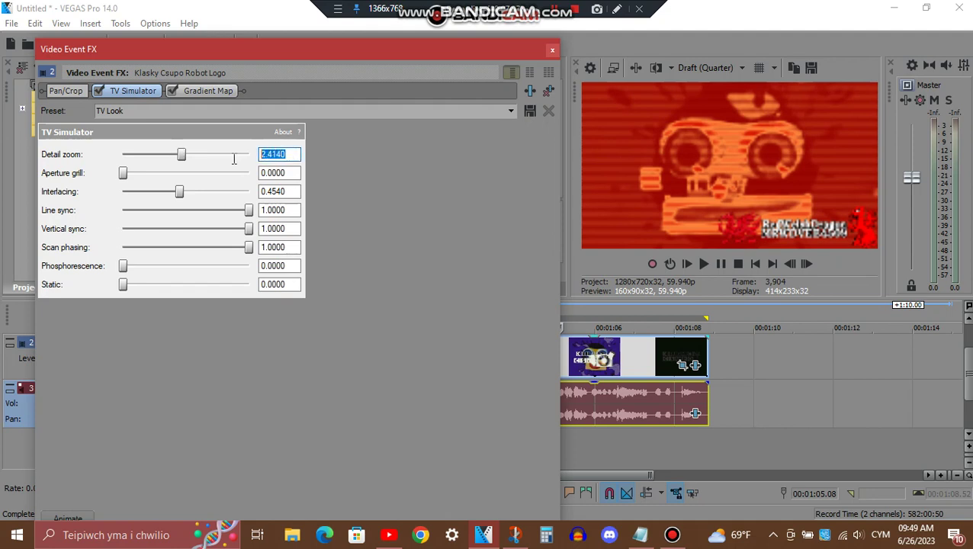
{"action": "left_click", "coordinate": [208, 91]}
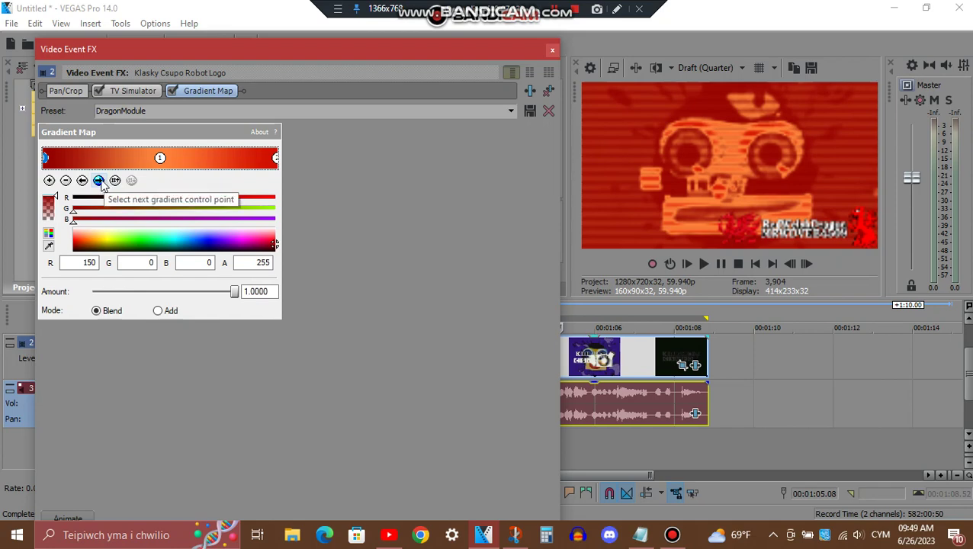
{"action": "left_click", "coordinate": [99, 181]}
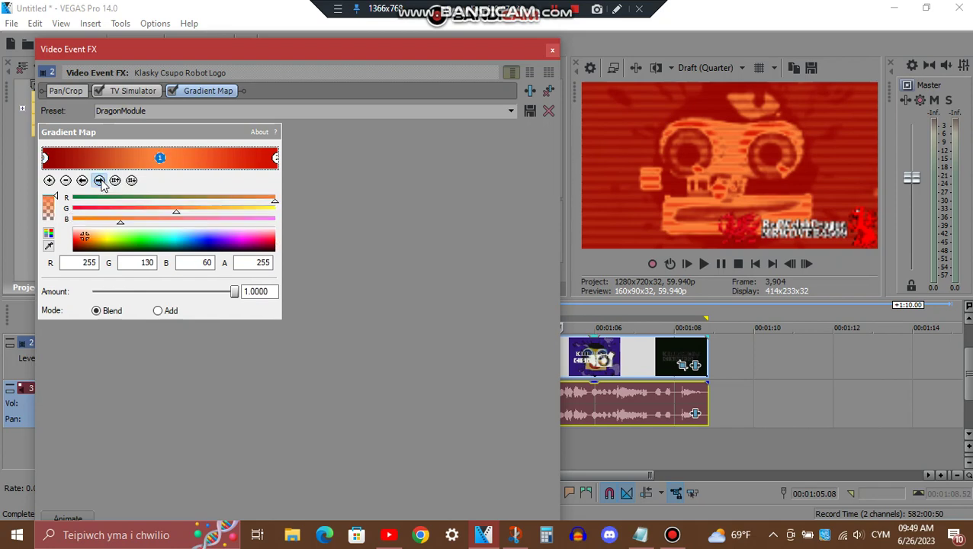
{"action": "left_click", "coordinate": [552, 50]}
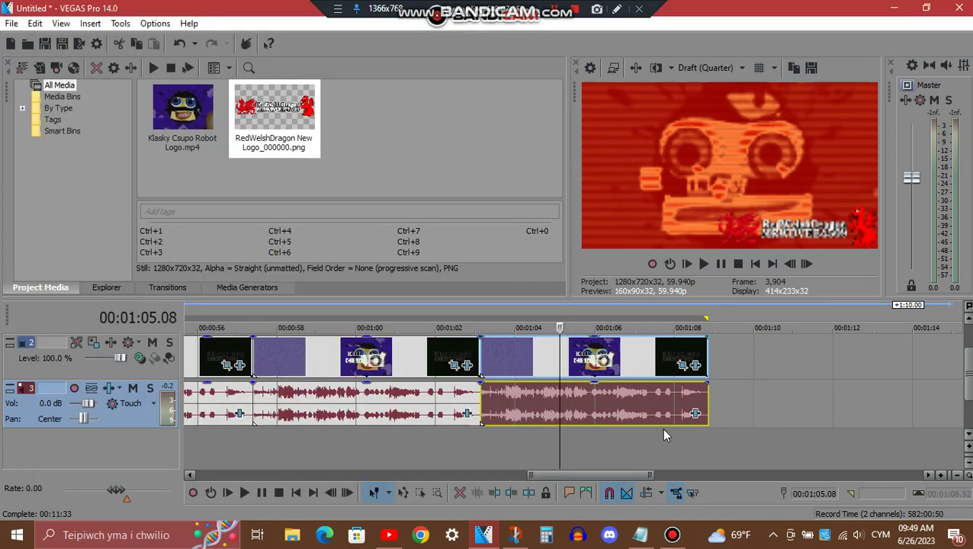
Review the twelfth clip's ExpressFX Chorus, Distortion and Amplitude Modulation audio effects, checking each one's preset and values.
{"action": "left_click", "coordinate": [694, 413]}
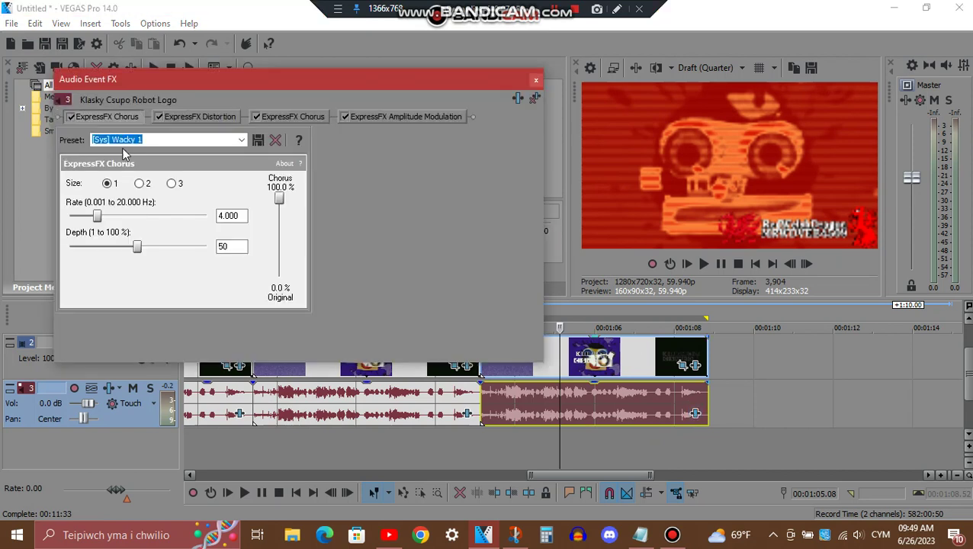
{"action": "left_click", "coordinate": [210, 113]}
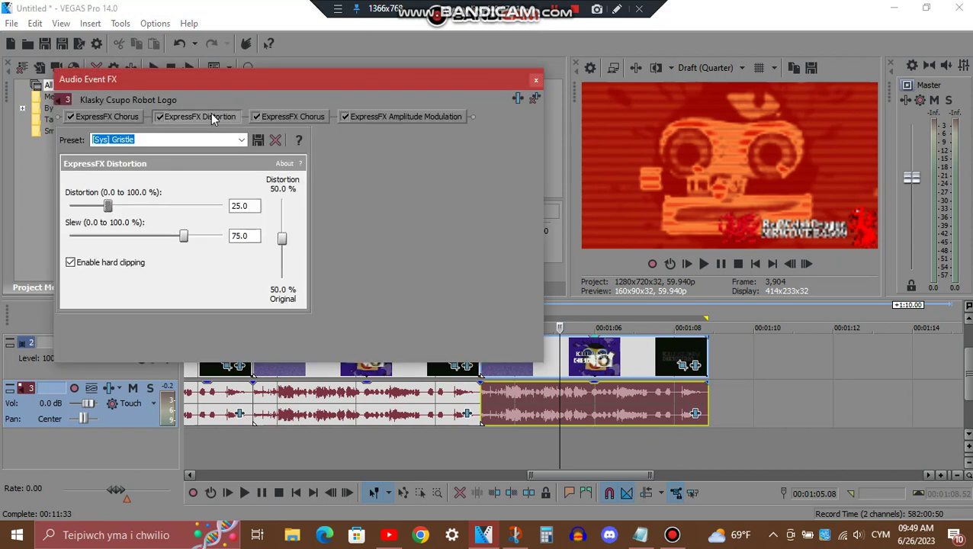
{"action": "left_click", "coordinate": [306, 113]}
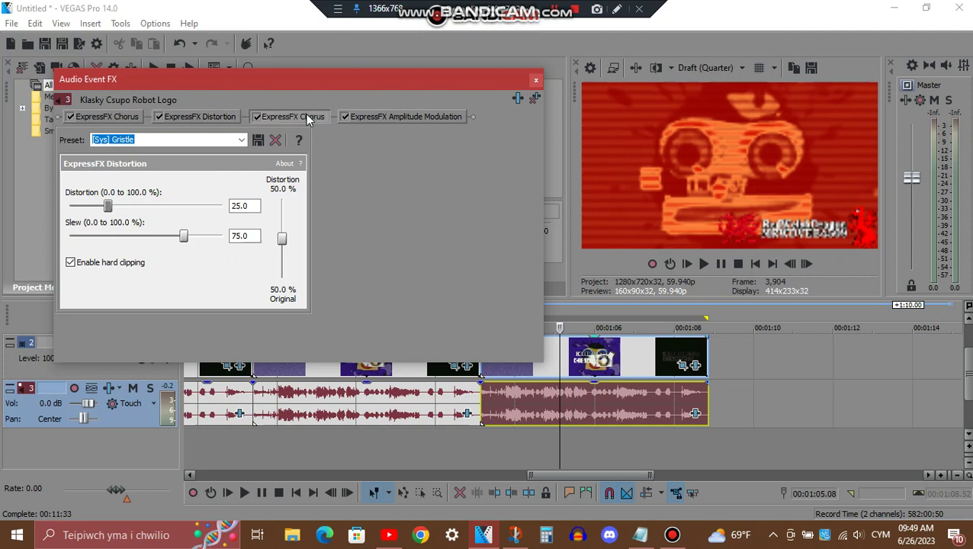
{"action": "left_click", "coordinate": [418, 117]}
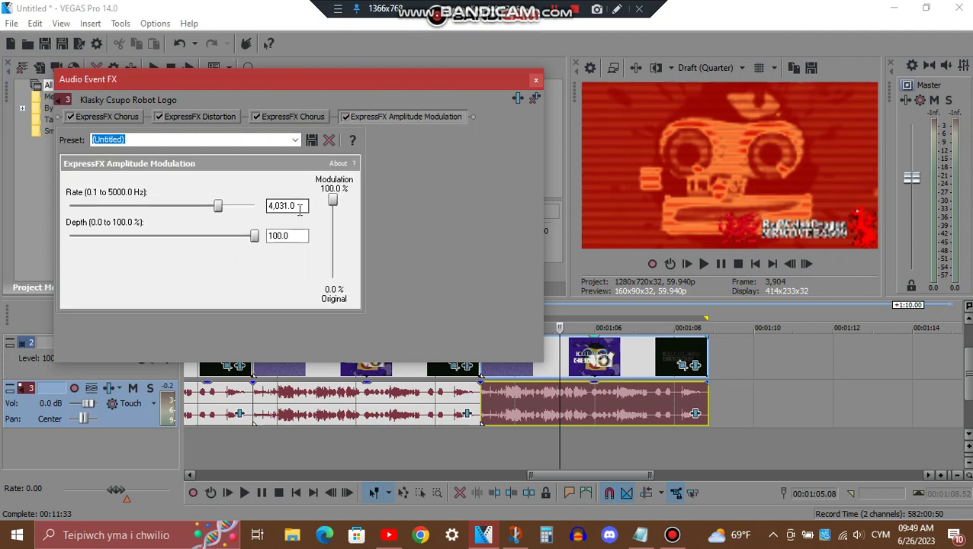
{"action": "left_click", "coordinate": [536, 80]}
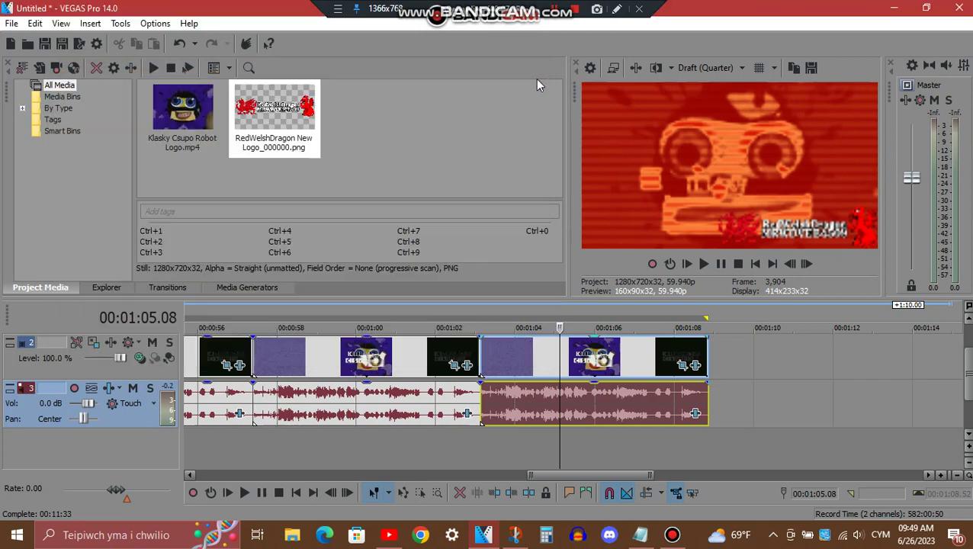